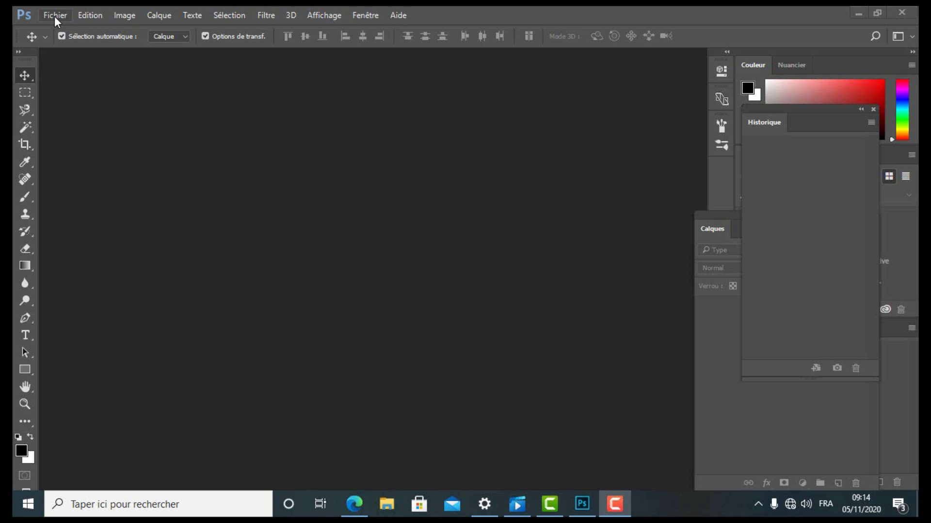
{"action": "left_click", "coordinate": [55, 17]}
{"action": "left_click", "coordinate": [56, 16]}
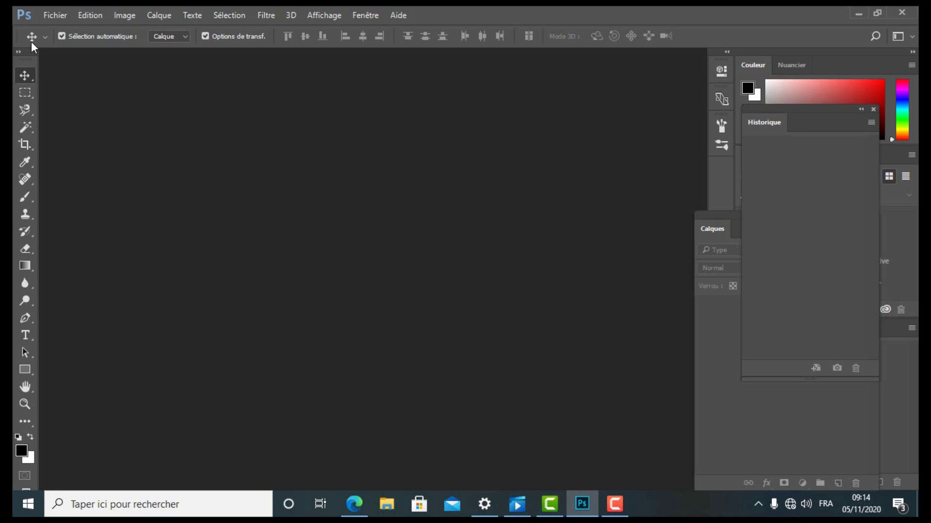
Step: Undock the tool options bar and activate the Magnetic Lasso tool (Outil Lasso magnétique)
{"action": "mouse_move", "coordinate": [17, 36]}
{"action": "left_mouse_down"}
{"action": "mouse_move", "coordinate": [63, 57]}
{"action": "mouse_move", "coordinate": [65, 86]}
{"action": "mouse_move", "coordinate": [48, 42]}
{"action": "mouse_move", "coordinate": [19, 29]}
{"action": "mouse_move", "coordinate": [12, 35]}
{"action": "left_mouse_up"}
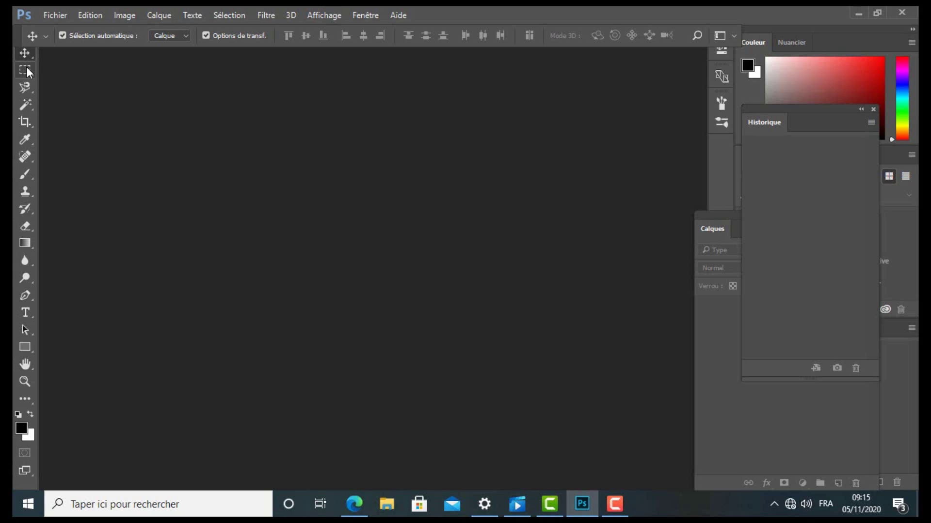
{"action": "left_click", "coordinate": [32, 92]}
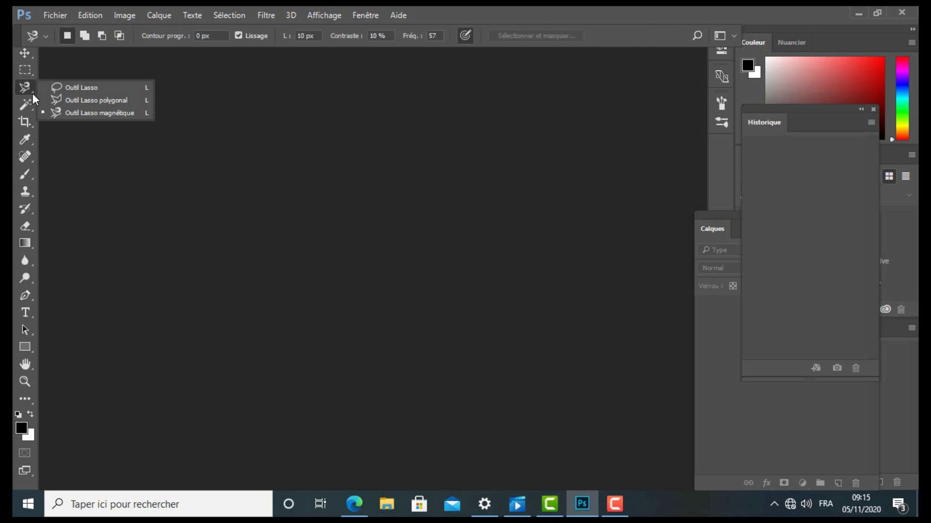
{"action": "left_click", "coordinate": [28, 89]}
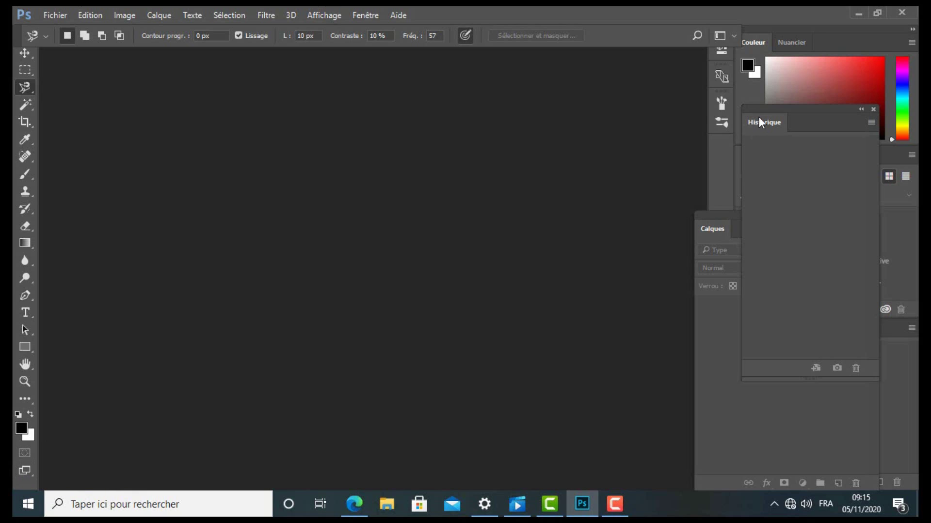
Step: Move the Historique and Calques panels over the empty canvas area and close both of them
{"action": "left_click_drag", "start_coordinate": [776, 112], "coordinate": [540, 100]}
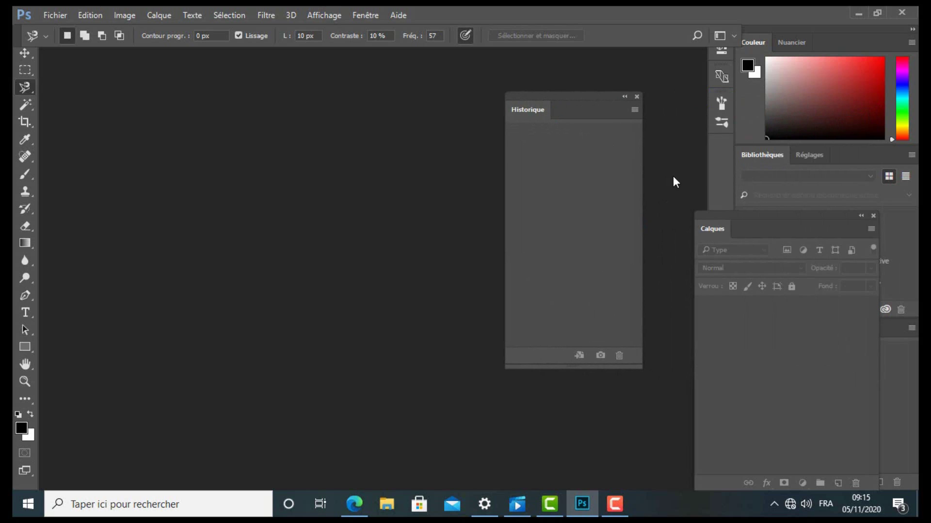
{"action": "left_click_drag", "start_coordinate": [721, 218], "coordinate": [327, 134]}
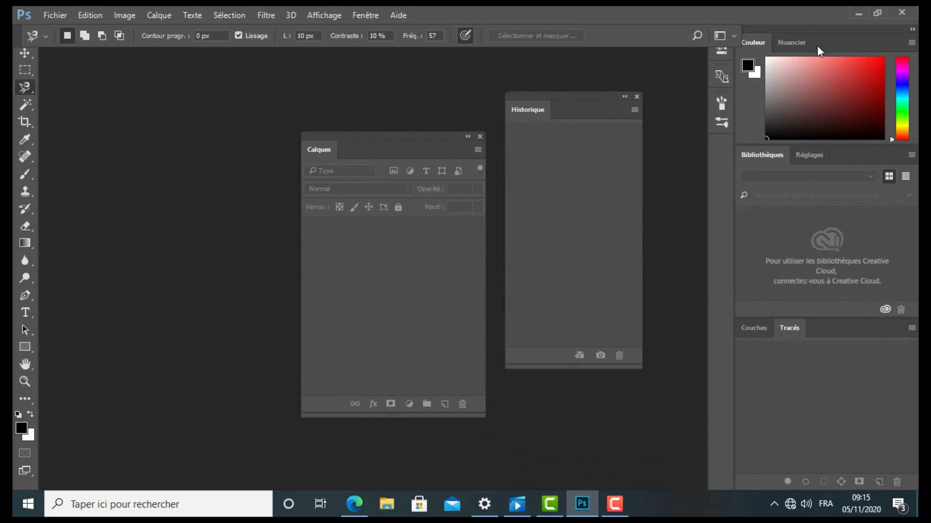
{"action": "left_click_drag", "start_coordinate": [440, 137], "coordinate": [428, 114]}
{"action": "left_click", "coordinate": [468, 115]}
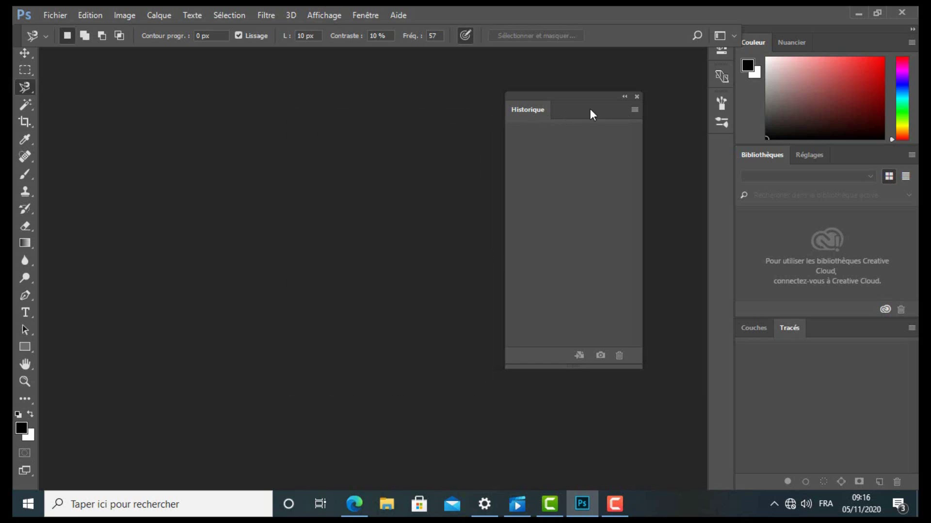
{"action": "left_click", "coordinate": [637, 96]}
Step: Collapse the docked panel group with Couleur, Bibliothèques and Couches, float it over the canvas area and close it
{"action": "left_click", "coordinate": [913, 30]}
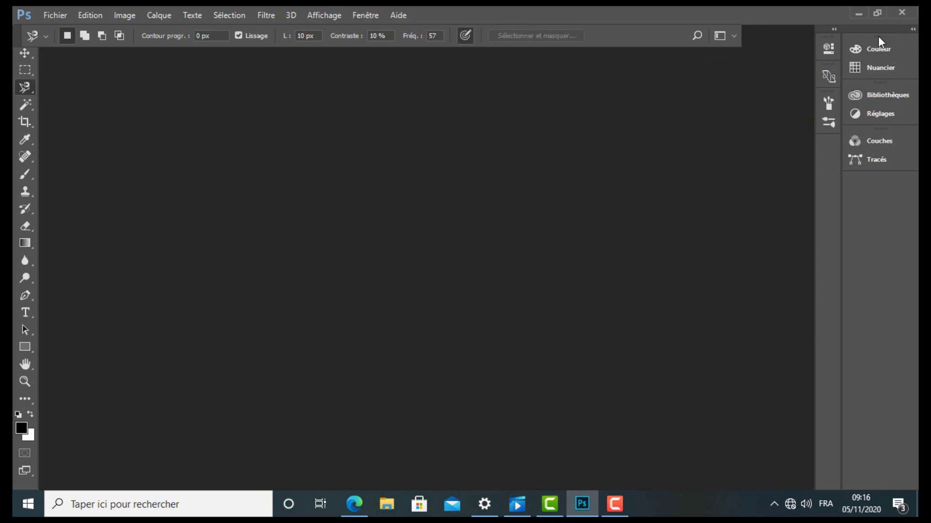
{"action": "left_click_drag", "start_coordinate": [848, 32], "coordinate": [391, 99]}
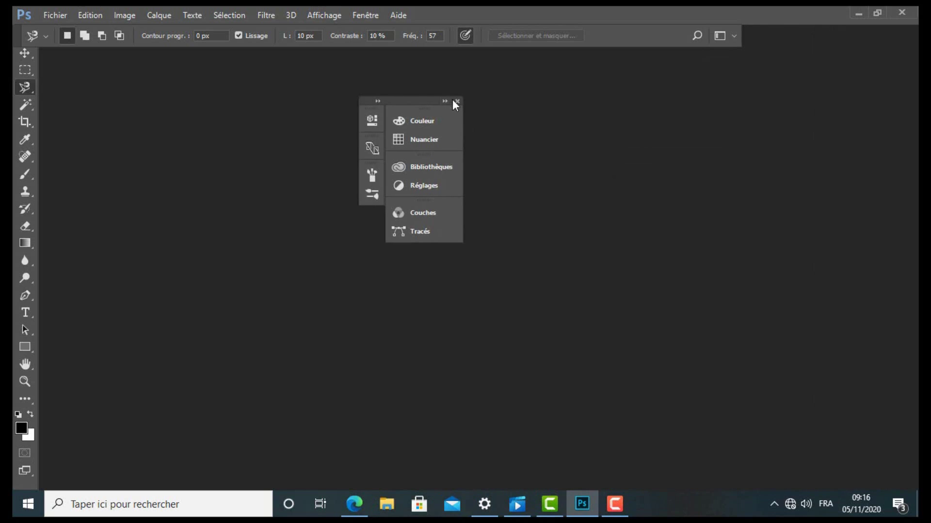
{"action": "left_click", "coordinate": [458, 102]}
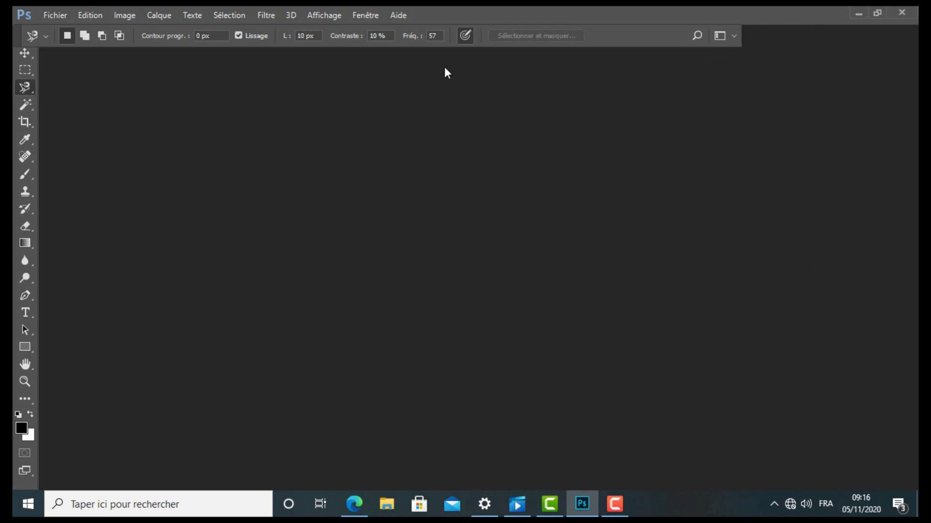
Step: Display the Calques panel again and move it closer to the toolbox
{"action": "left_click", "coordinate": [366, 15]}
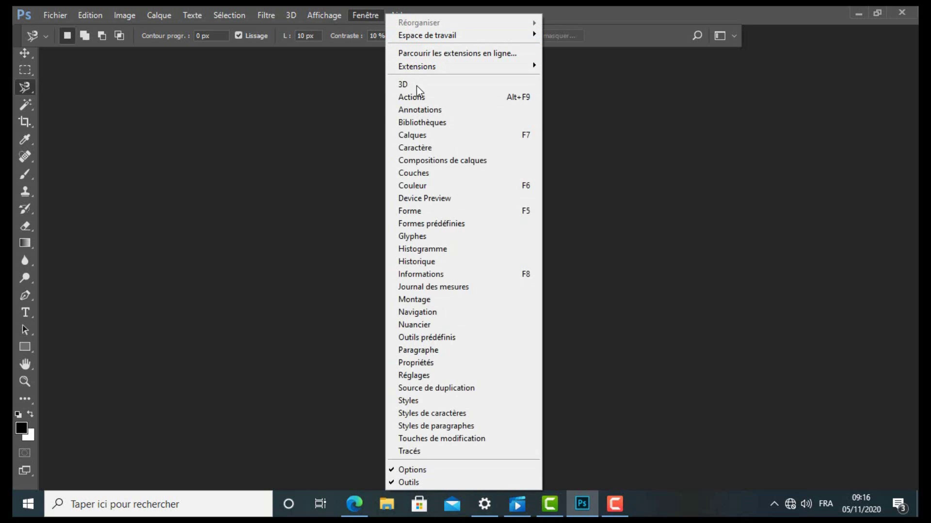
{"action": "left_click", "coordinate": [435, 137]}
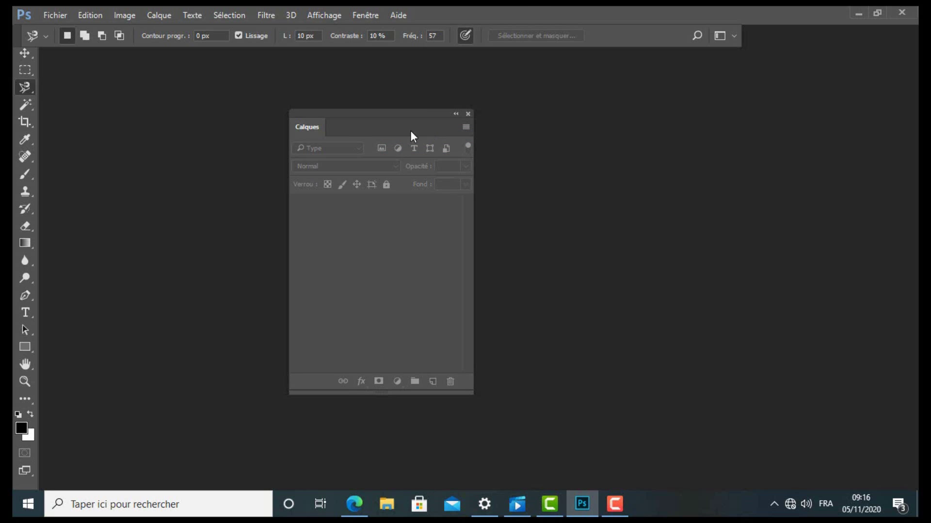
{"action": "left_click_drag", "start_coordinate": [388, 113], "coordinate": [261, 65]}
Step: Display the Caractère panel, shift its floating panel group slightly, and display the Paragraphe panel
{"action": "left_click", "coordinate": [364, 15]}
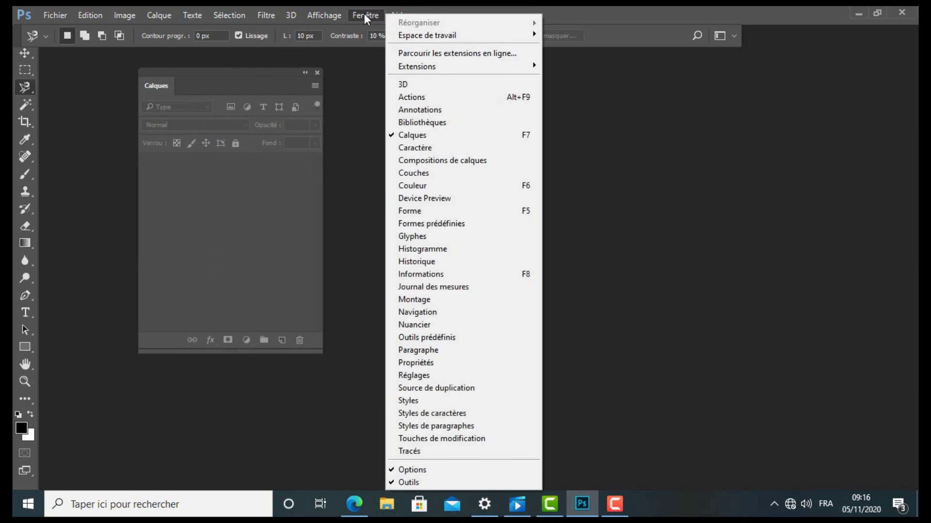
{"action": "left_click", "coordinate": [454, 149]}
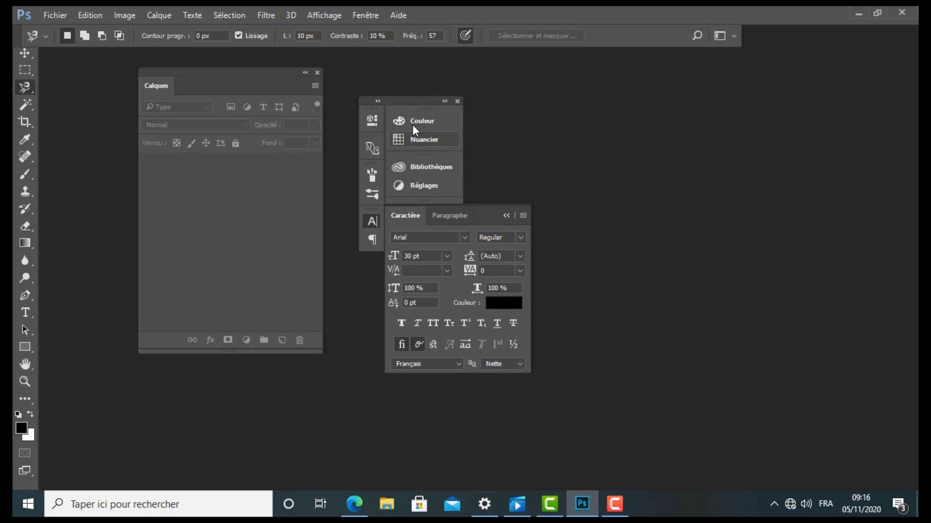
{"action": "left_click", "coordinate": [414, 101]}
{"action": "left_click_drag", "start_coordinate": [409, 107], "coordinate": [401, 110]}
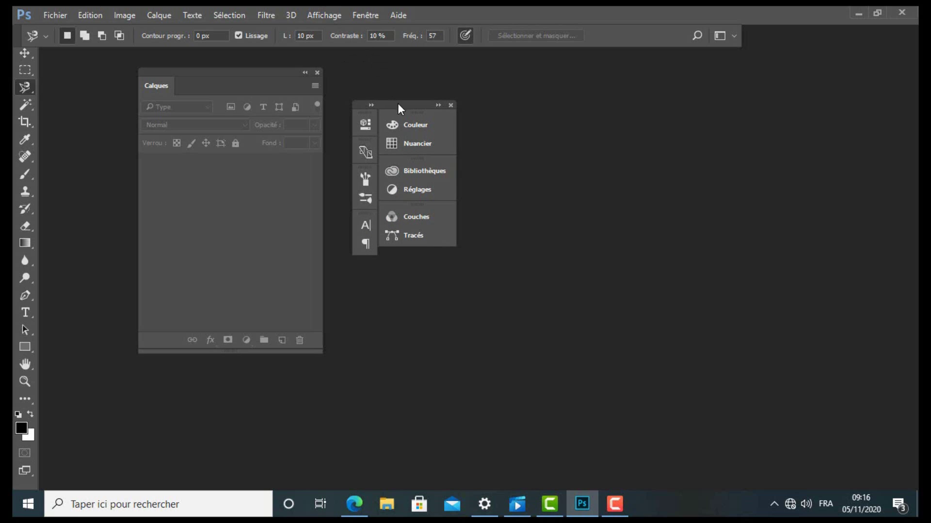
{"action": "left_click", "coordinate": [369, 14]}
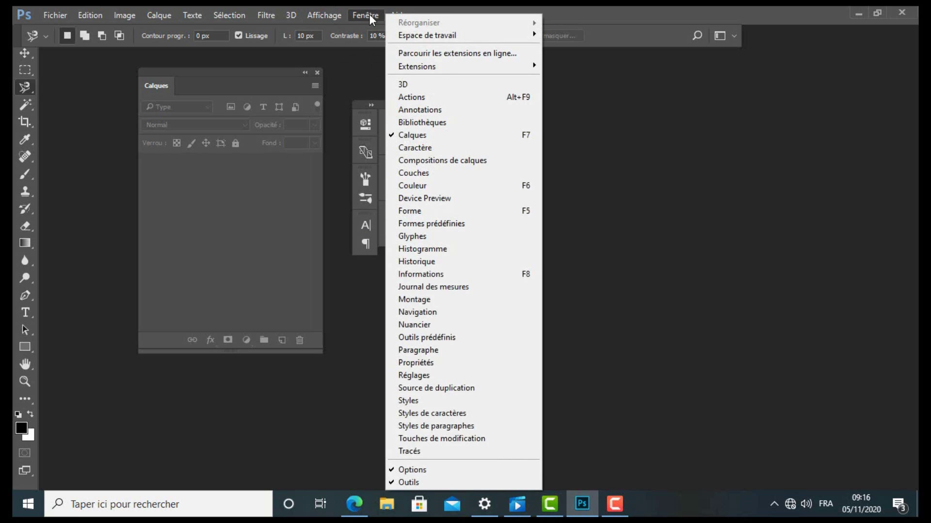
{"action": "left_click", "coordinate": [458, 351]}
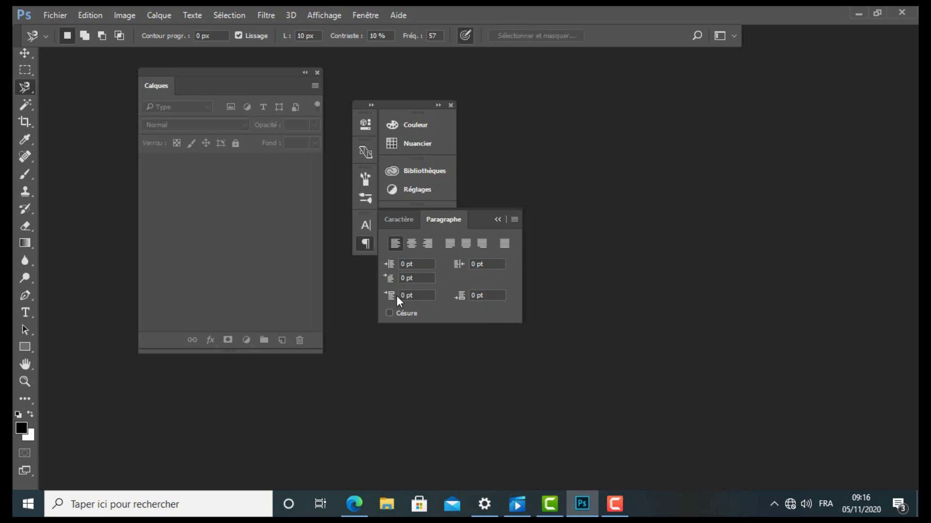
Step: Move the floating panel group and the Calques panel to the side opposite the toolbox, and display the Couleur panel
{"action": "left_click_drag", "start_coordinate": [415, 103], "coordinate": [810, 57]}
{"action": "left_click_drag", "start_coordinate": [198, 79], "coordinate": [744, 231]}
{"action": "left_click", "coordinate": [363, 13]}
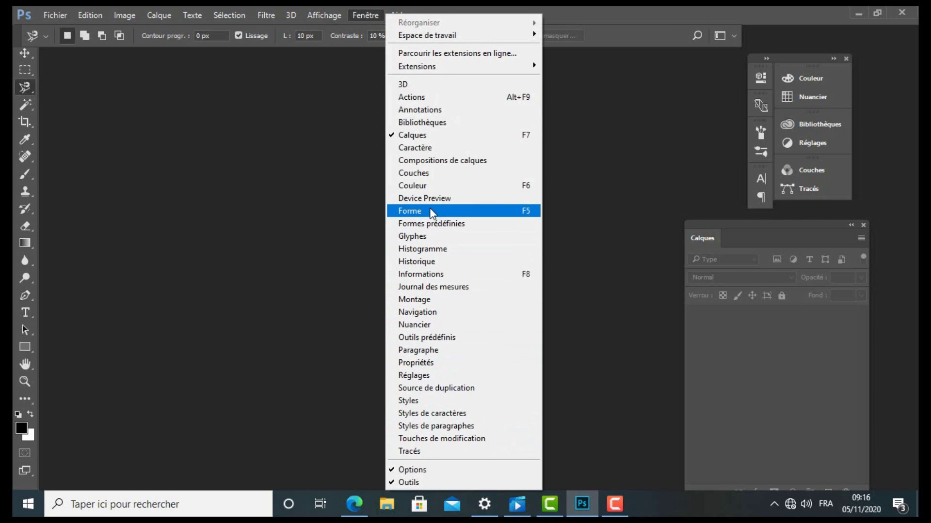
{"action": "left_click", "coordinate": [428, 189]}
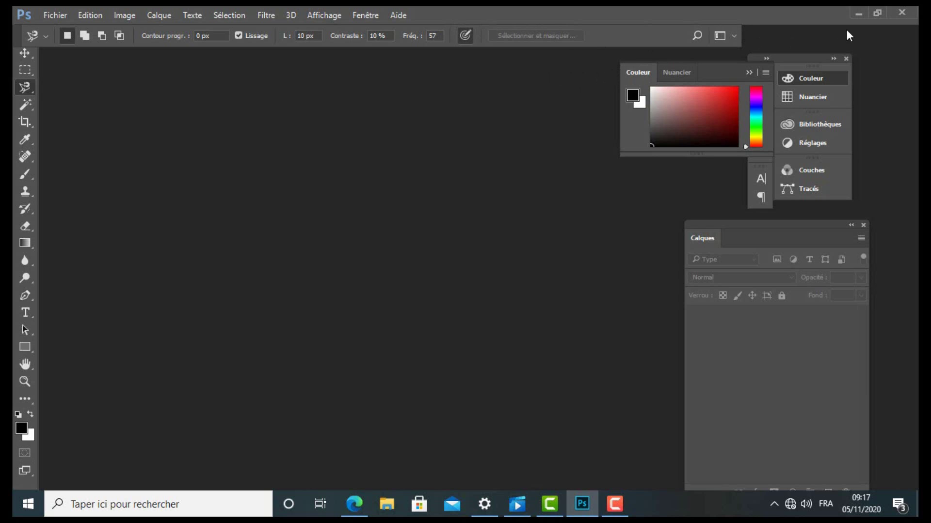
{"action": "left_click", "coordinate": [734, 35]}
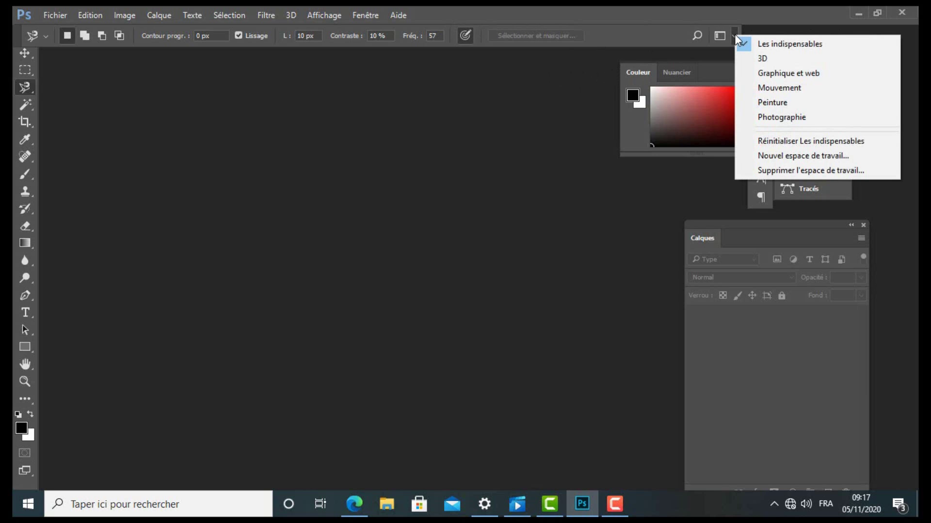
{"action": "left_click", "coordinate": [728, 43]}
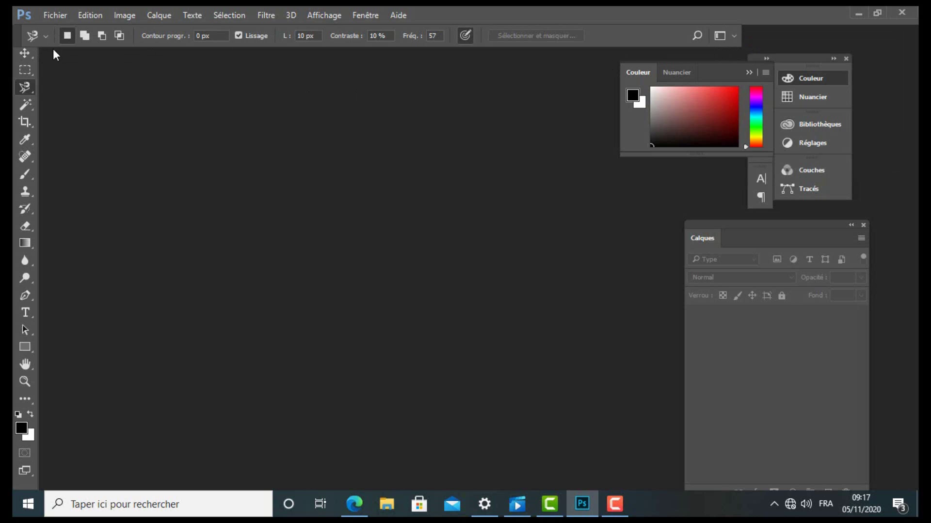
{"action": "left_click", "coordinate": [734, 36]}
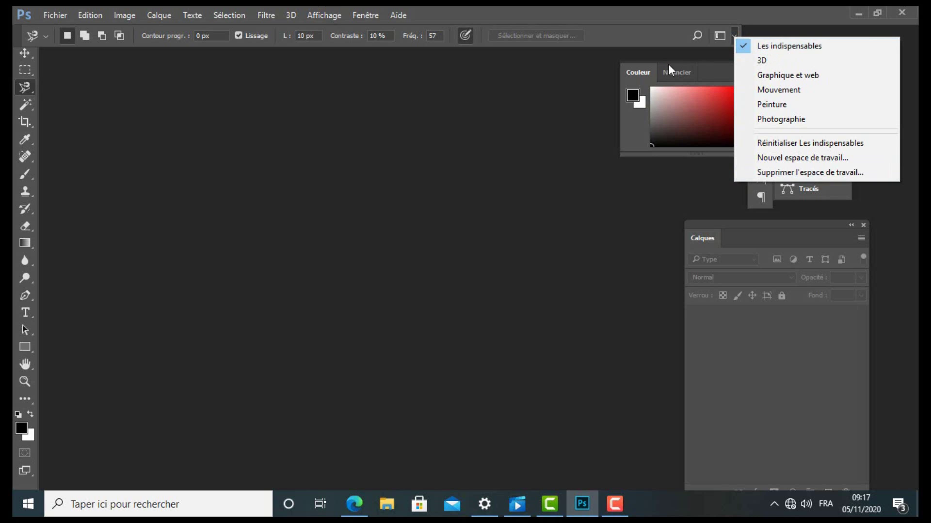
{"action": "left_click", "coordinate": [590, 91]}
Step: Move the Calques panel towards the middle of the canvas area and choose the Les indispensables workspace
{"action": "left_click_drag", "start_coordinate": [722, 224], "coordinate": [557, 178]}
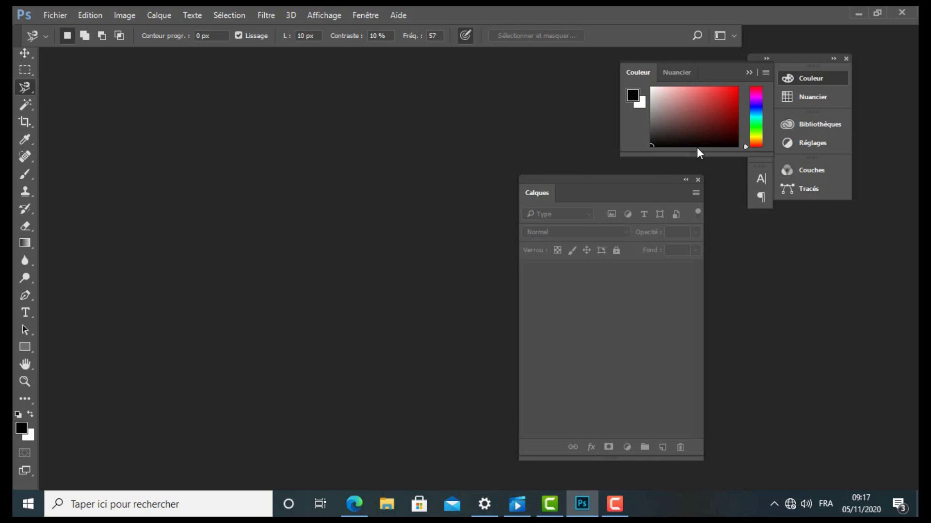
{"action": "left_click", "coordinate": [734, 36]}
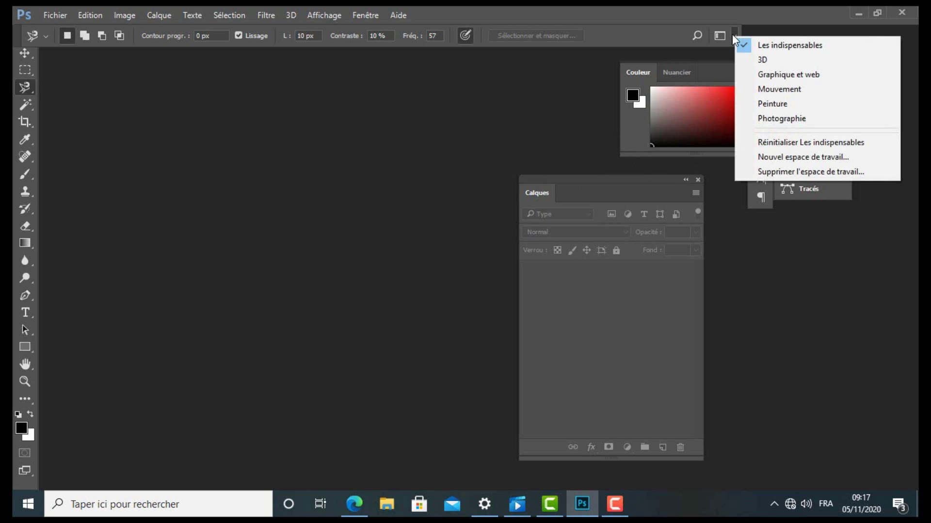
{"action": "left_click", "coordinate": [781, 46]}
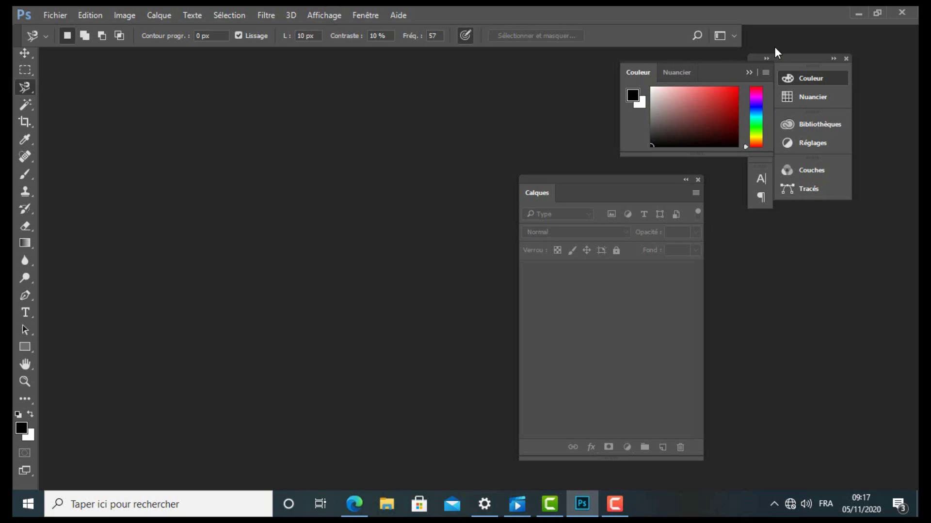
Step: Switch to the Peinture workspace
{"action": "left_click", "coordinate": [734, 36]}
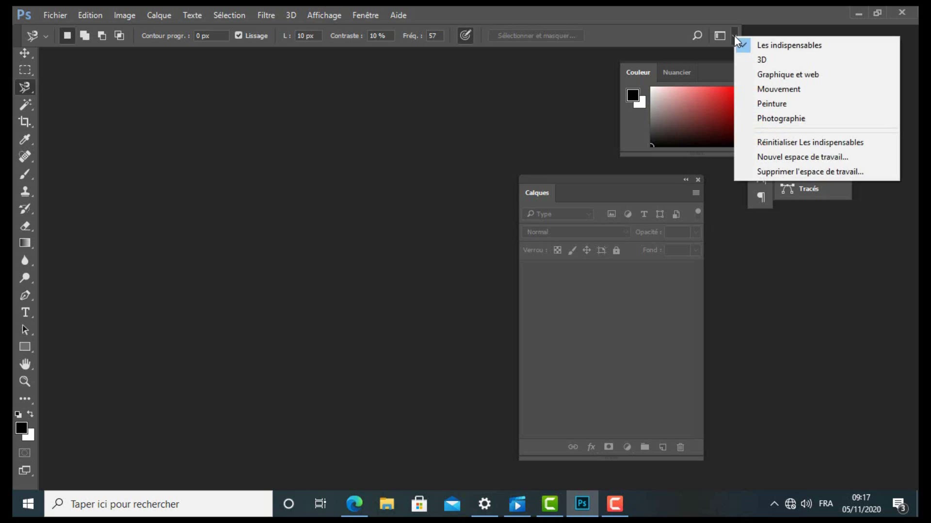
{"action": "left_click", "coordinate": [733, 35]}
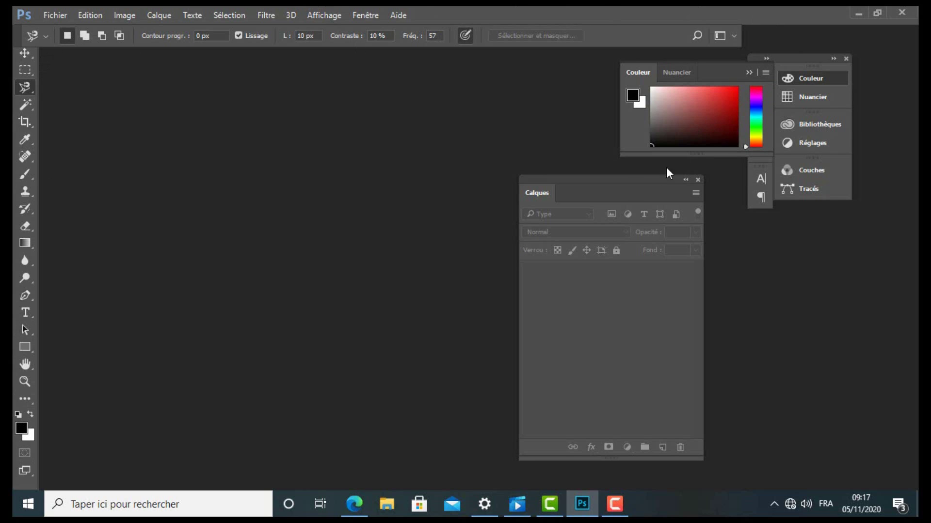
{"action": "left_click", "coordinate": [736, 37]}
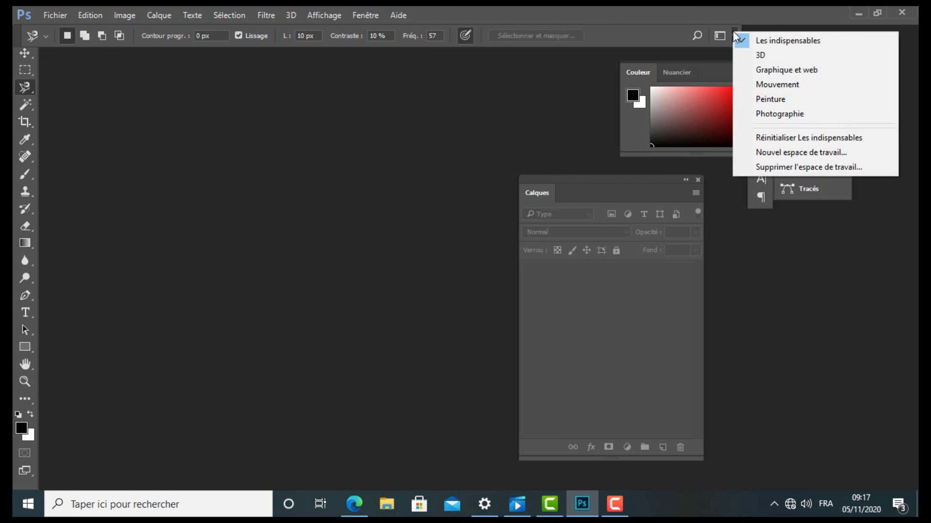
{"action": "left_click", "coordinate": [753, 103]}
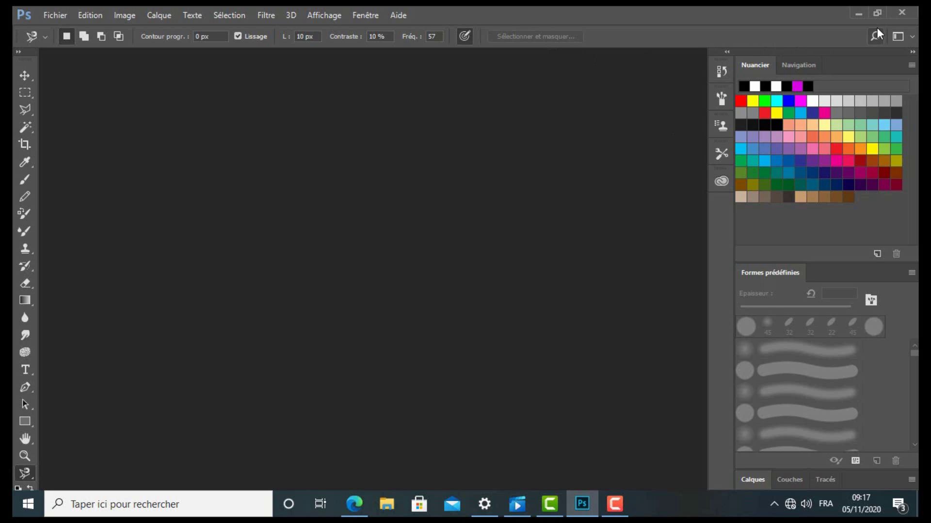
Step: Switch to the Photographie workspace
{"action": "left_click", "coordinate": [912, 36]}
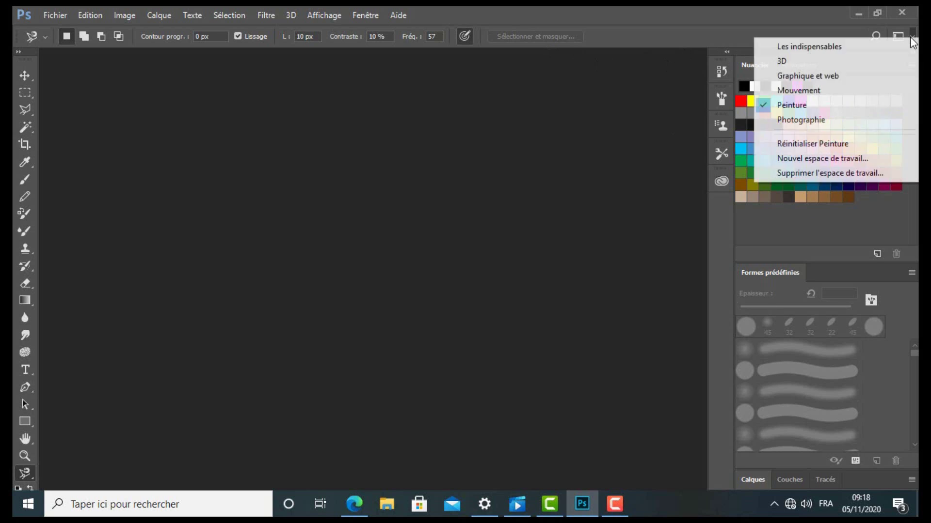
{"action": "left_click", "coordinate": [837, 122]}
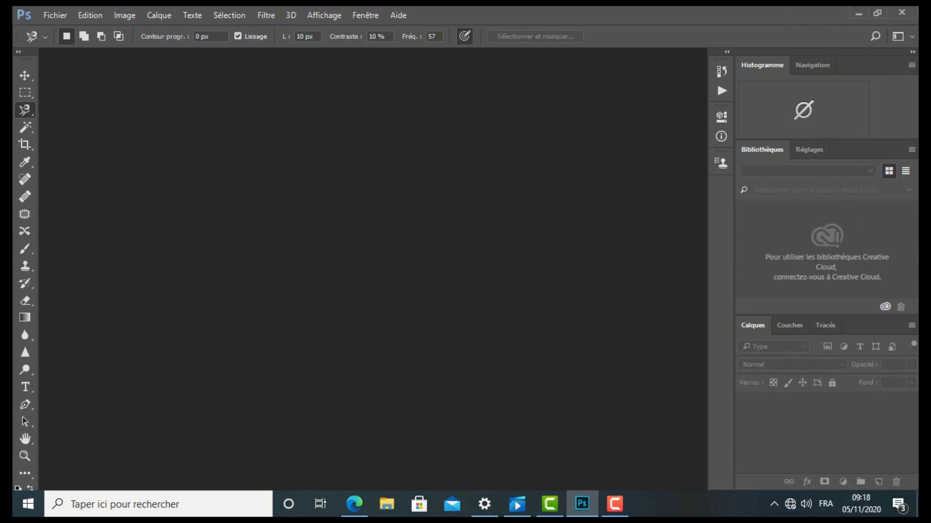
{"action": "left_click", "coordinate": [912, 37]}
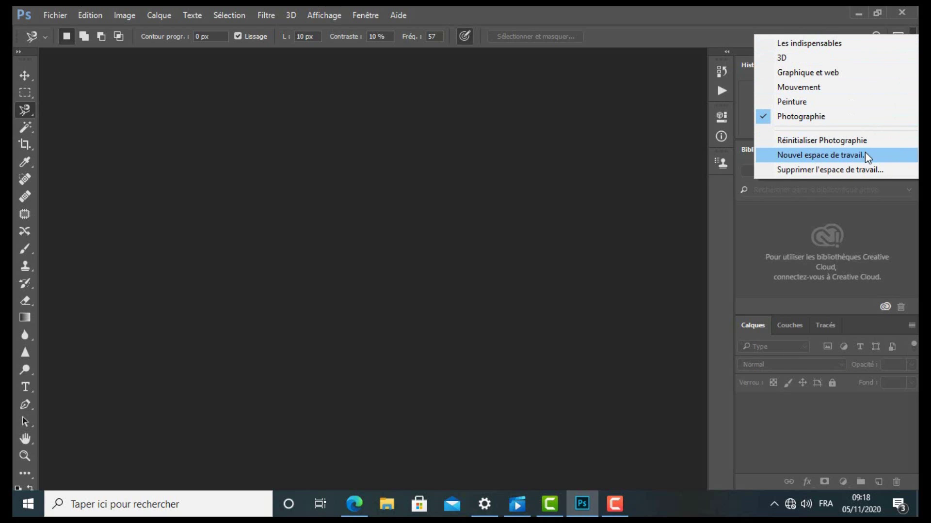
{"action": "key", "text": "Escape"}
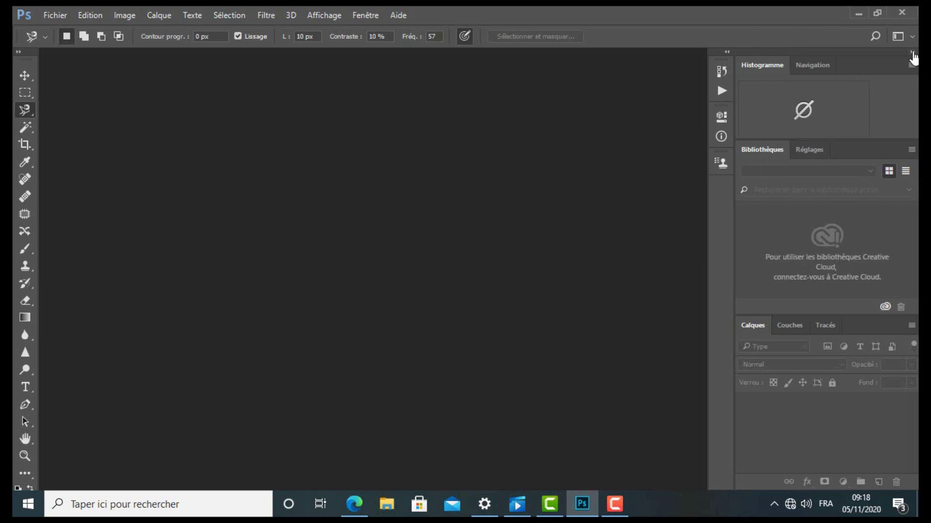
Step: Collapse the Photographie workspace's docked panels to icons, detach them from the window edge and close the group
{"action": "left_click", "coordinate": [913, 54]}
{"action": "left_click_drag", "start_coordinate": [914, 58], "coordinate": [715, 58]}
{"action": "left_click", "coordinate": [714, 55]}
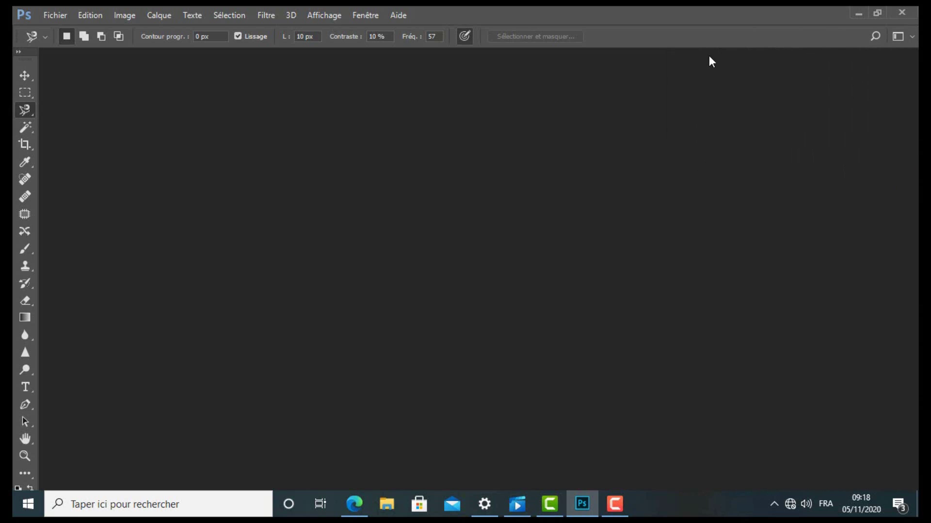
Step: Display the Calques panel in the Photographie workspace
{"action": "left_click", "coordinate": [365, 16]}
{"action": "left_click", "coordinate": [430, 136]}
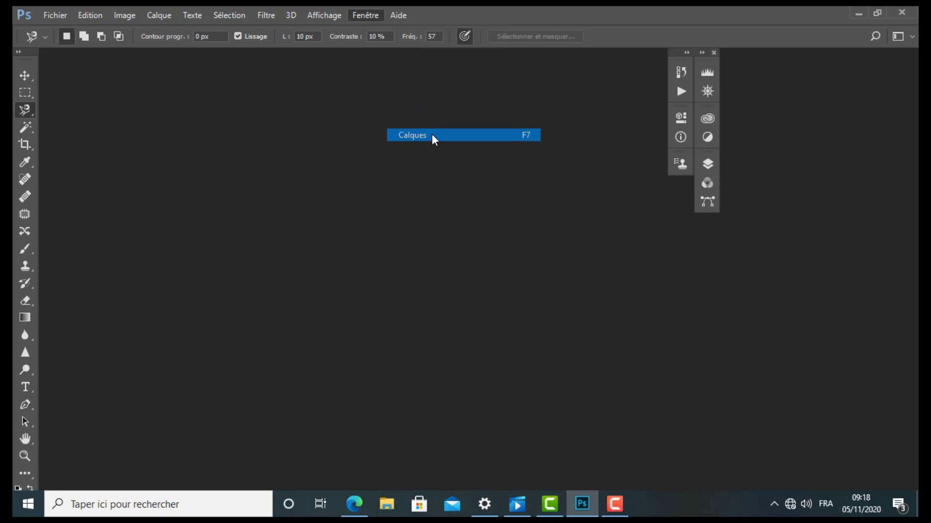
Step: Display the Styles panel and browse its group's Bibliothèques and Réglages panels before returning to Styles
{"action": "left_click", "coordinate": [370, 17]}
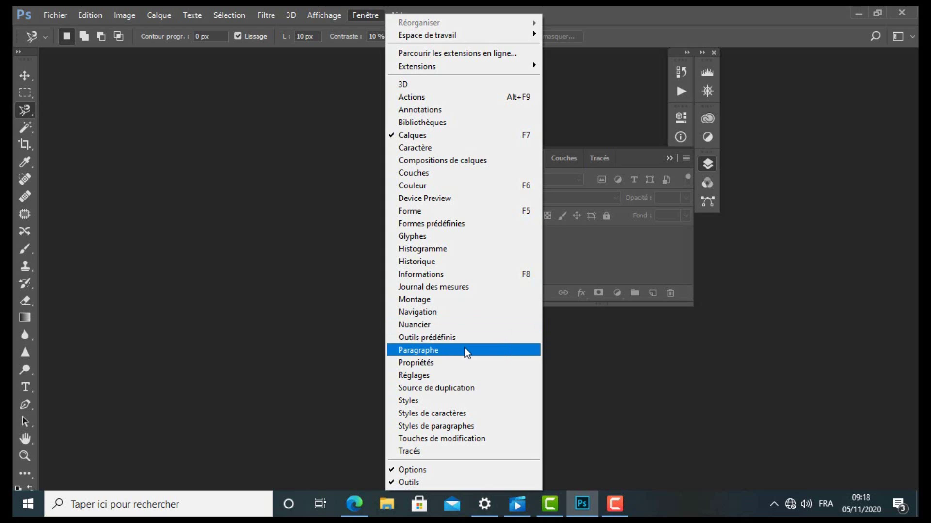
{"action": "left_click", "coordinate": [465, 401]}
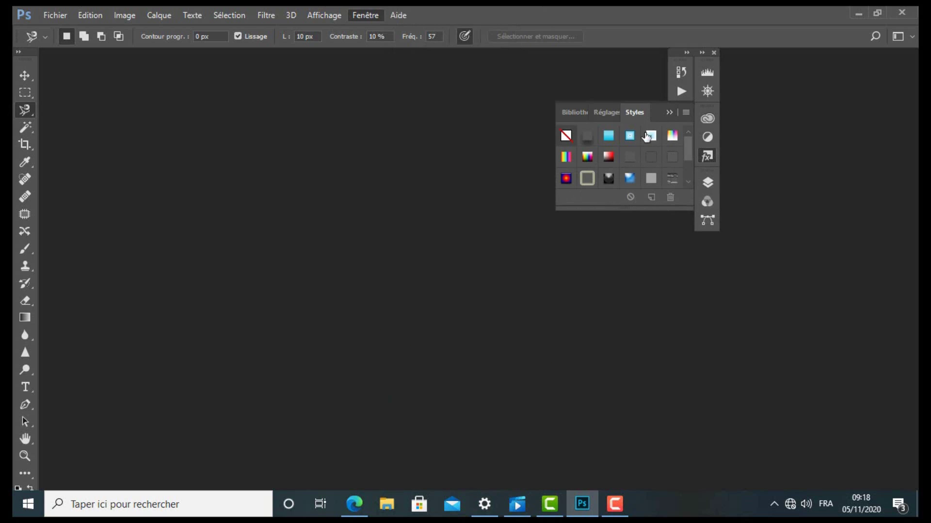
{"action": "left_click", "coordinate": [575, 113]}
{"action": "left_click", "coordinate": [605, 113]}
{"action": "left_click", "coordinate": [634, 112]}
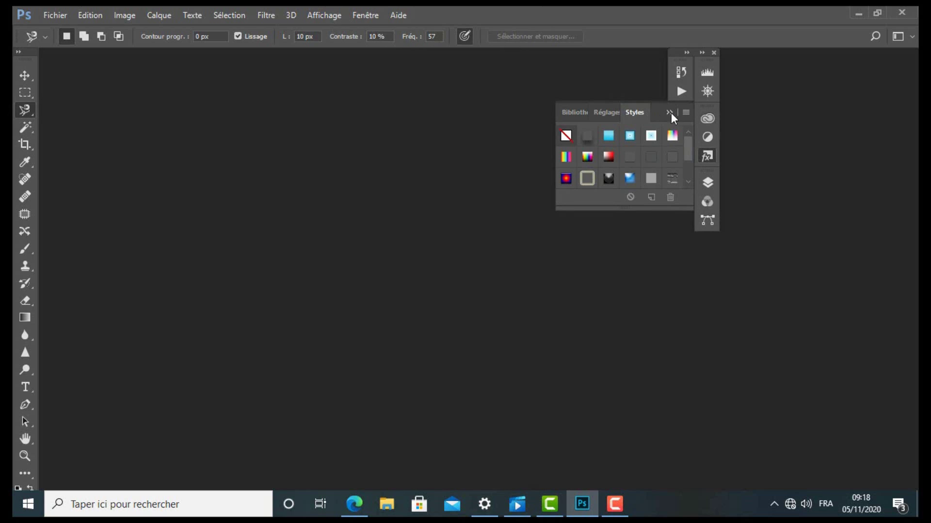
Step: Move the icon panel group to the window's edge and expand its Historique/Actions and Propriétés/Informations column
{"action": "left_click", "coordinate": [681, 54]}
{"action": "left_click_drag", "start_coordinate": [678, 56], "coordinate": [743, 60]}
{"action": "left_click", "coordinate": [843, 64]}
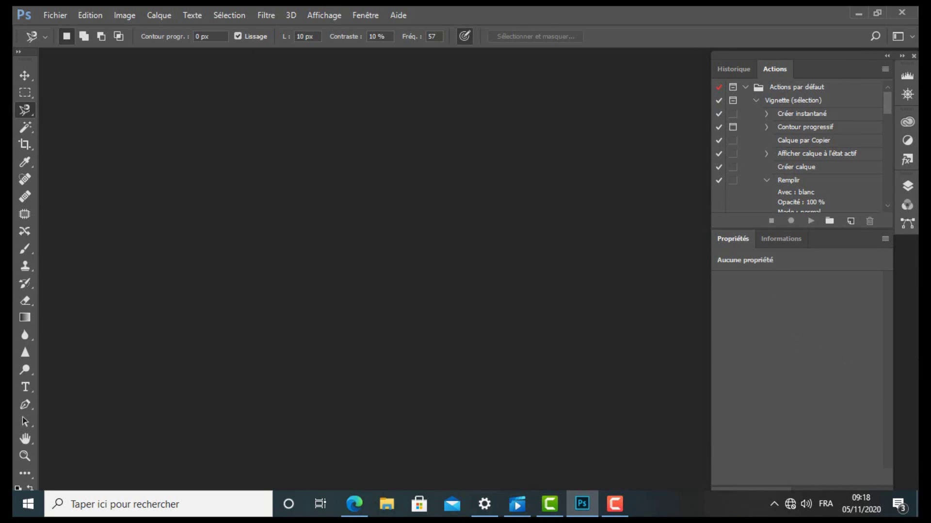
Step: Try to save the current layout as a new workspace named ESPAGE.infographiste, leaving the shortcuts, menus and toolbar uncaptured
{"action": "left_click", "coordinate": [912, 38]}
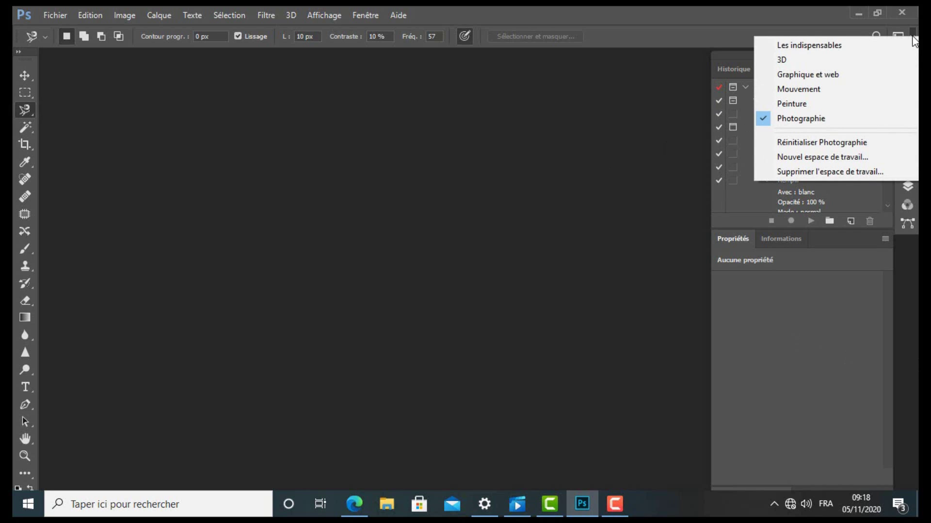
{"action": "left_click", "coordinate": [850, 157]}
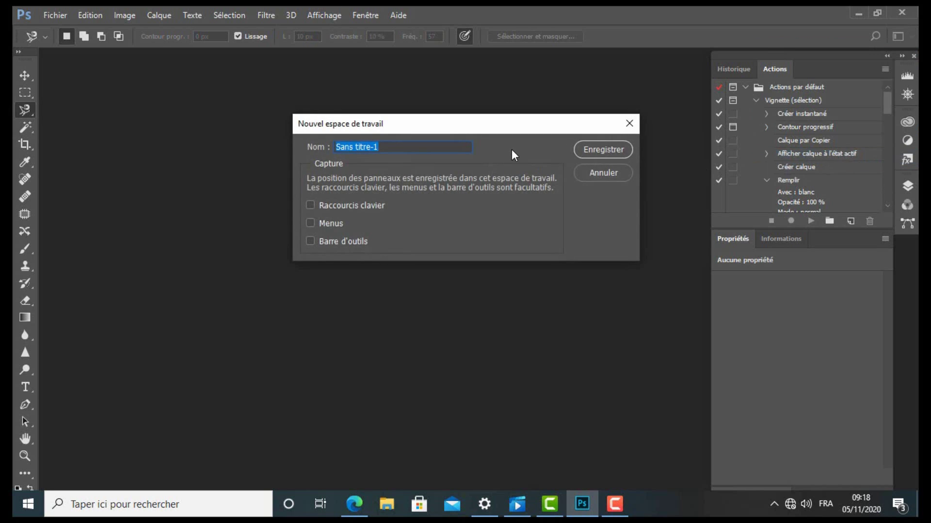
{"action": "type", "text": "ESPAGE.infographiste"}
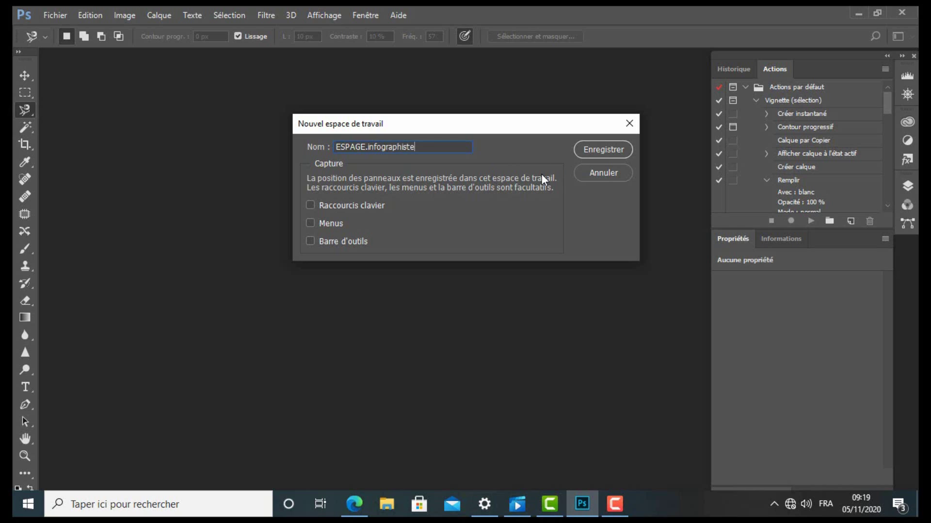
{"action": "left_click", "coordinate": [362, 210]}
{"action": "left_click", "coordinate": [362, 210]}
{"action": "left_click", "coordinate": [611, 153]}
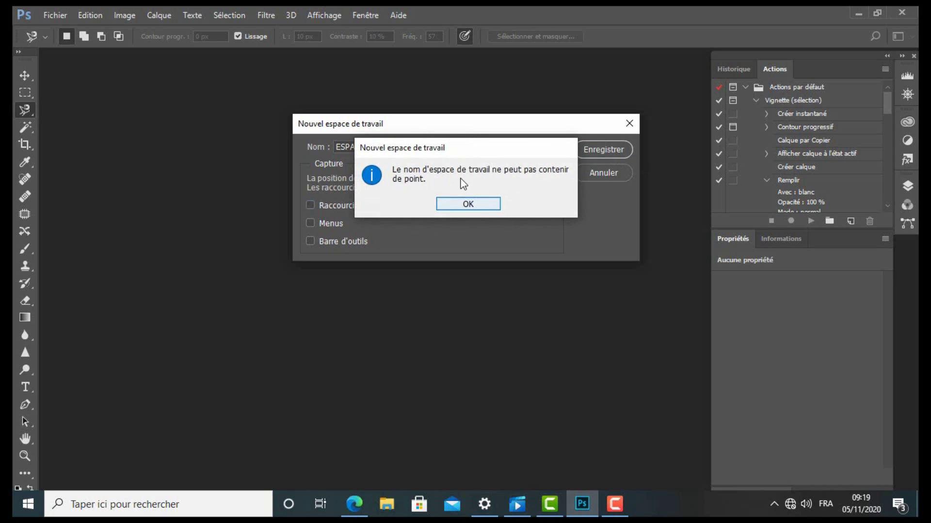
Step: Correct the new workspace's name to ESPAGE_infographiste and save it
{"action": "left_click", "coordinate": [490, 205]}
{"action": "left_click_drag", "start_coordinate": [365, 148], "coordinate": [368, 149]}
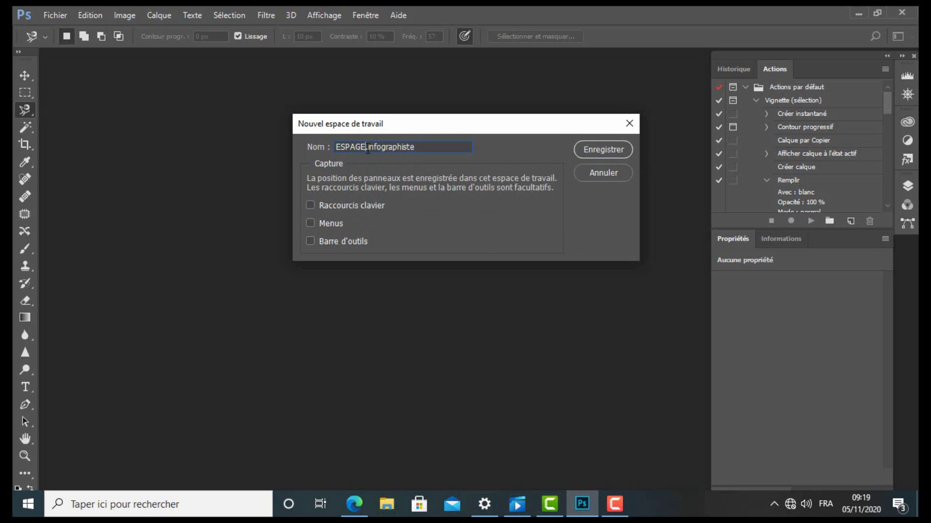
{"action": "key", "text": "BackSpace"}
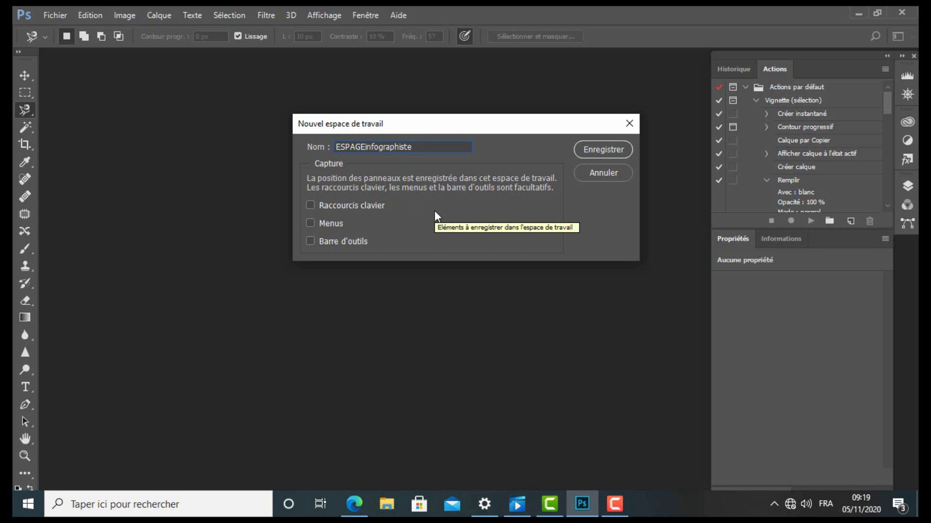
{"action": "type", "text": "_"}
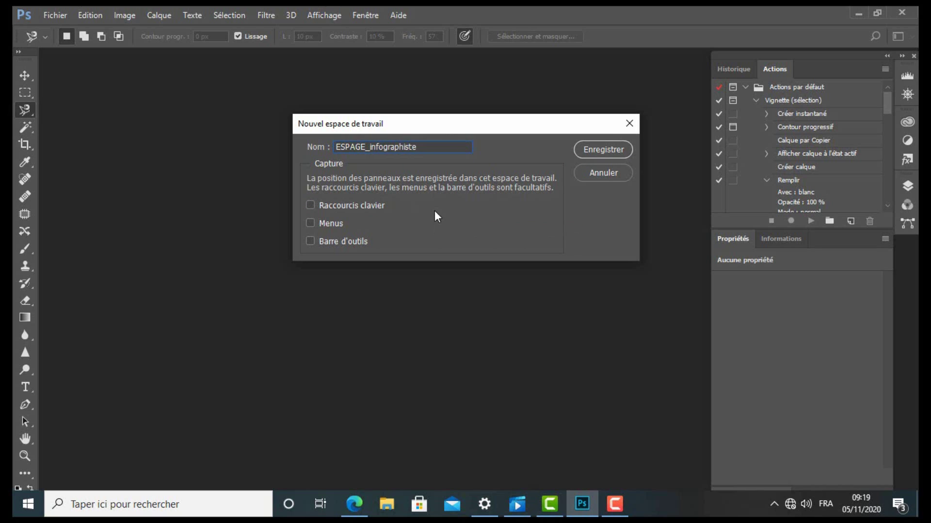
{"action": "left_click", "coordinate": [601, 151]}
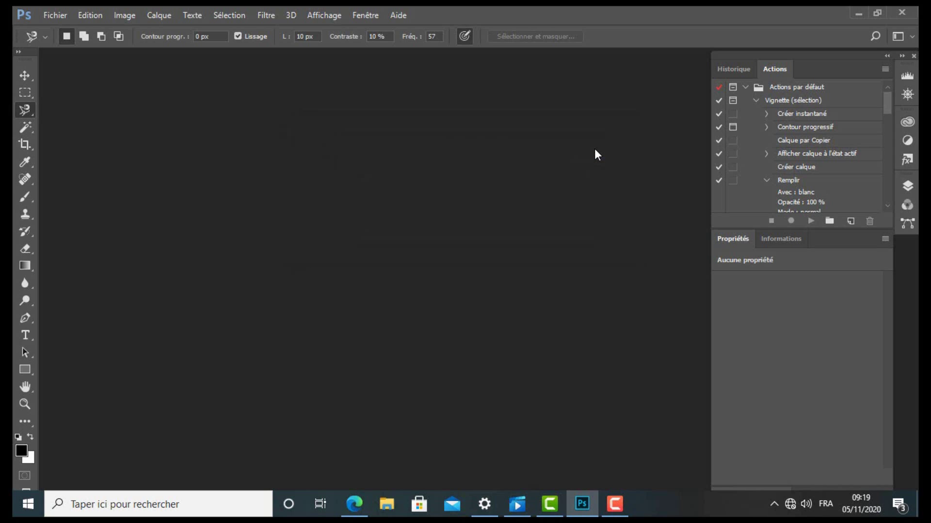
Step: Switch to the Les indispensables workspace and back to the custom ESPAGE_infographiste workspace
{"action": "left_click", "coordinate": [912, 36]}
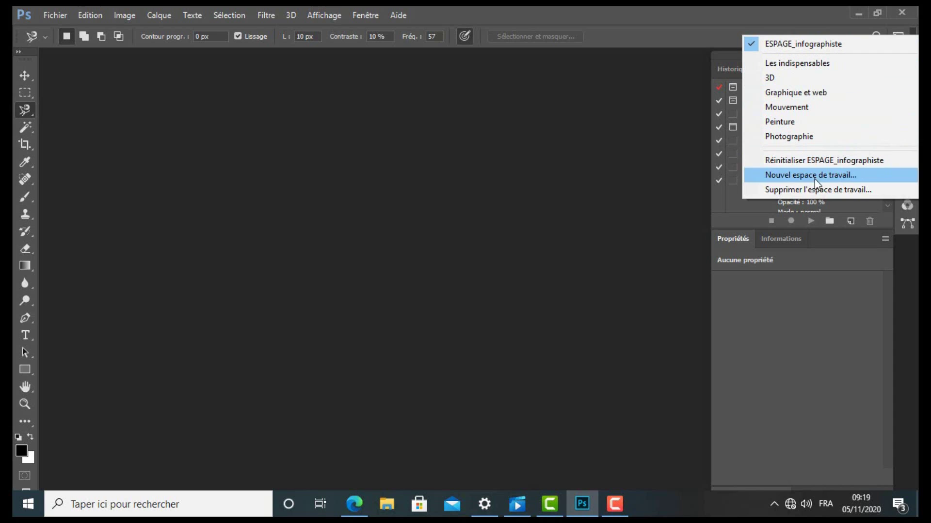
{"action": "left_click", "coordinate": [785, 63]}
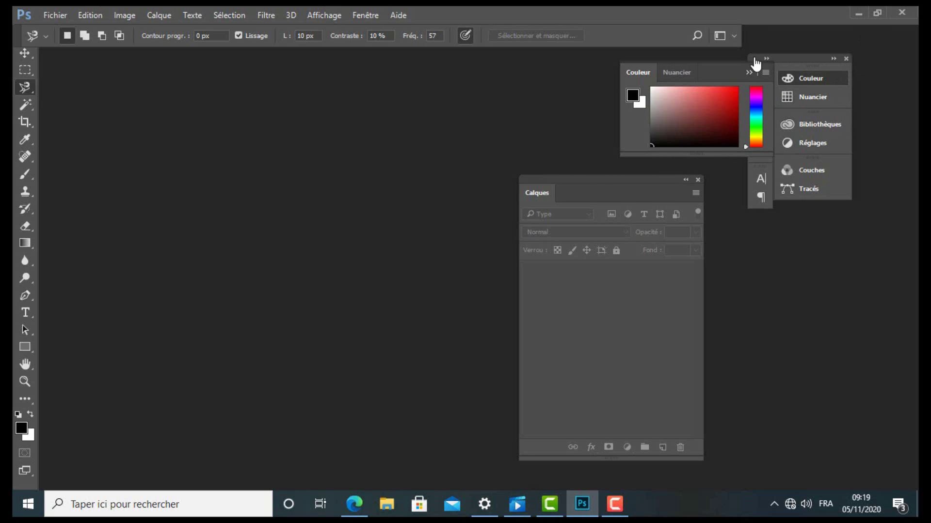
{"action": "left_click", "coordinate": [735, 36]}
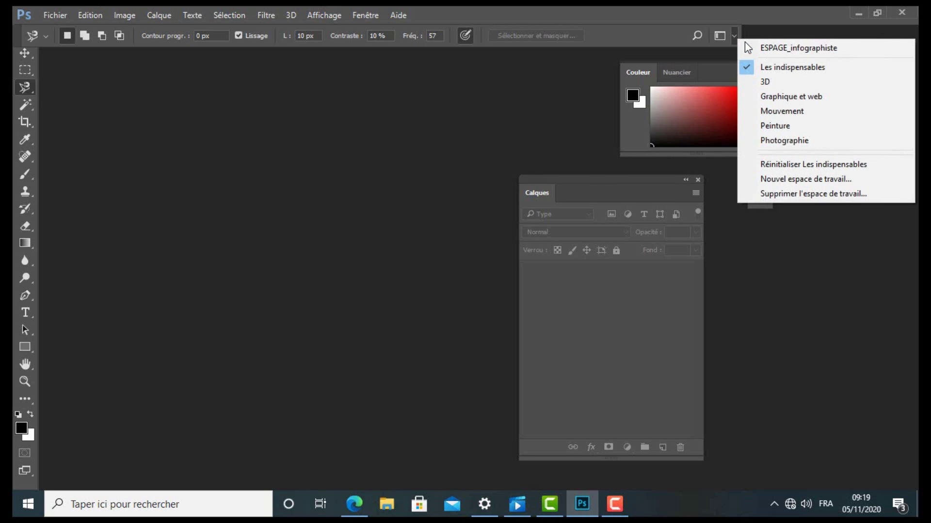
{"action": "left_click", "coordinate": [749, 43]}
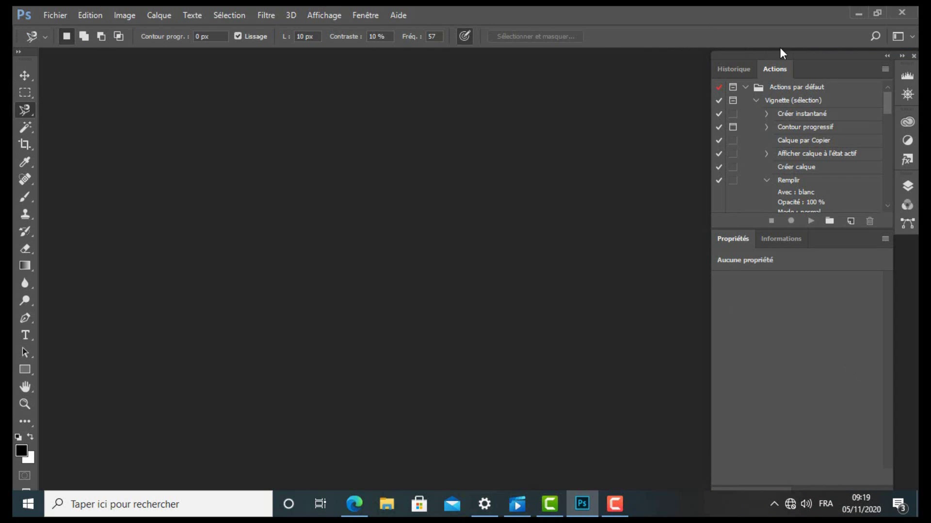
Step: Return to the Les indispensables workspace and move the floating Calques panel beneath the other panels
{"action": "left_click", "coordinate": [901, 36]}
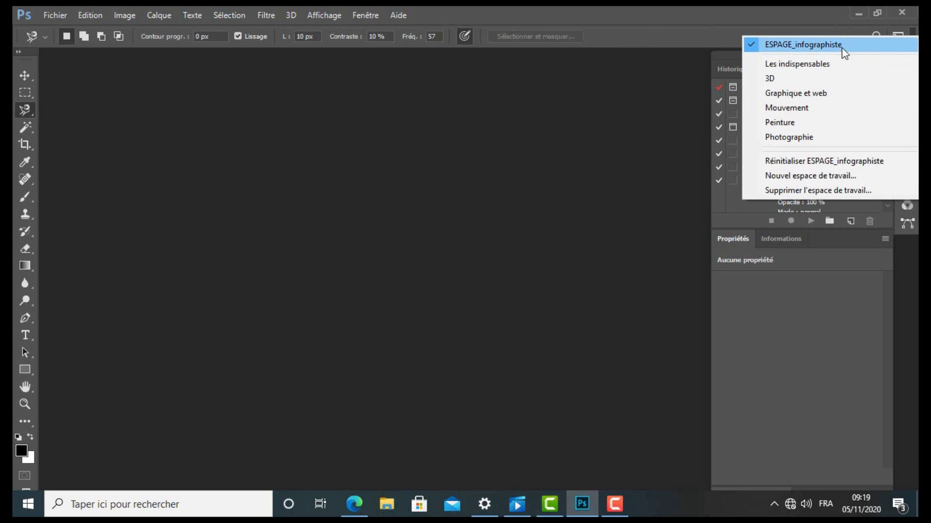
{"action": "left_click", "coordinate": [837, 71]}
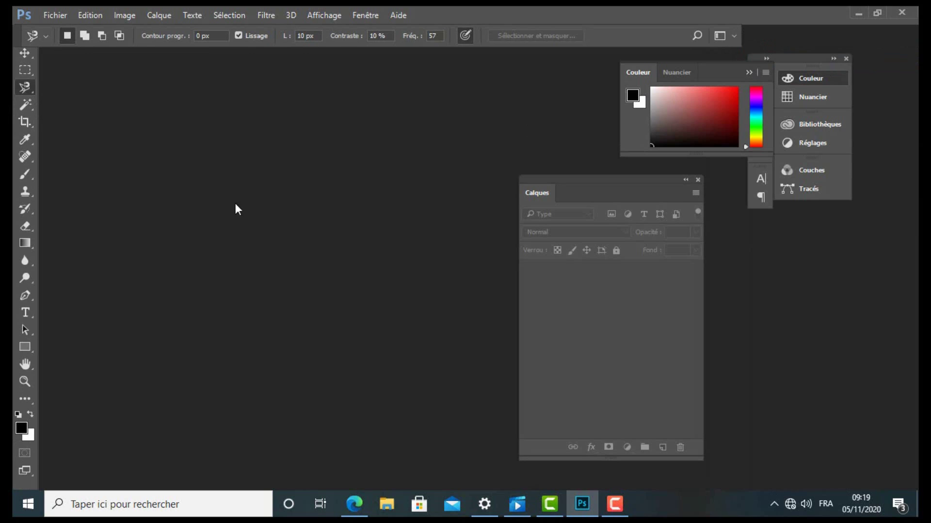
{"action": "left_click_drag", "start_coordinate": [557, 182], "coordinate": [715, 235]}
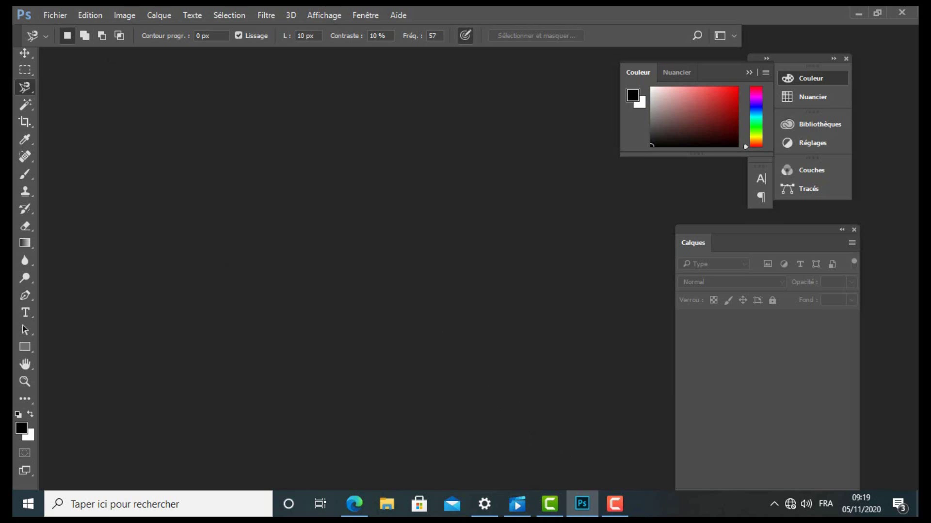
Step: Consult the course PDF's section on the workspace in Microsoft Edge, comparing it with the Photoshop window, and return to Photoshop
{"action": "left_click", "coordinate": [354, 504]}
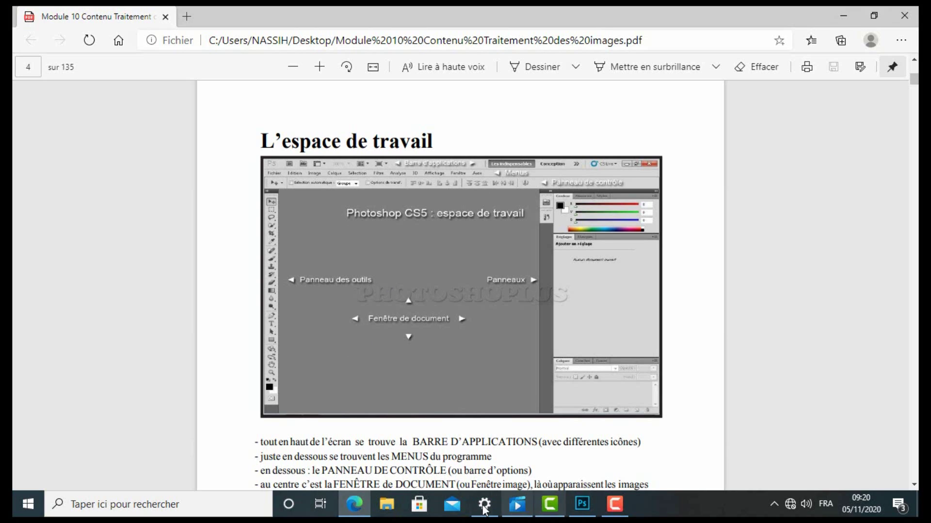
{"action": "left_click", "coordinate": [587, 505]}
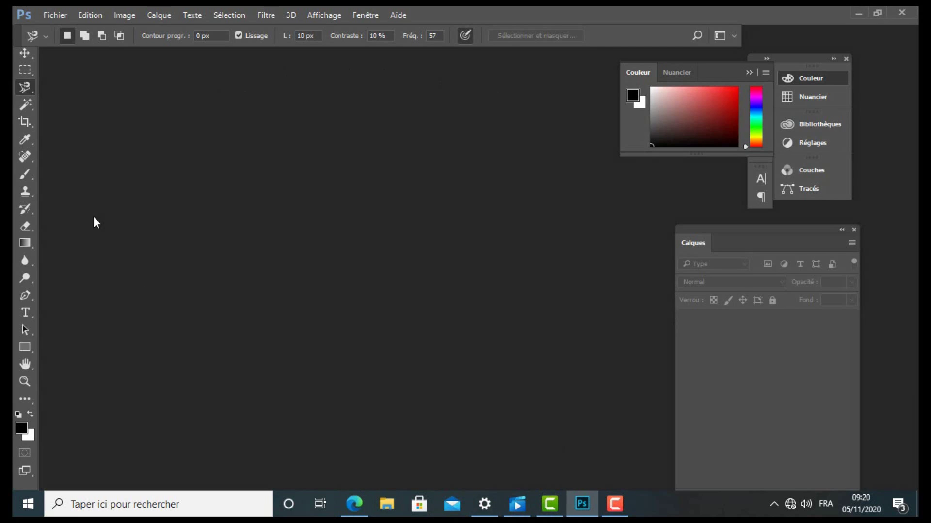
{"action": "left_click", "coordinate": [355, 508]}
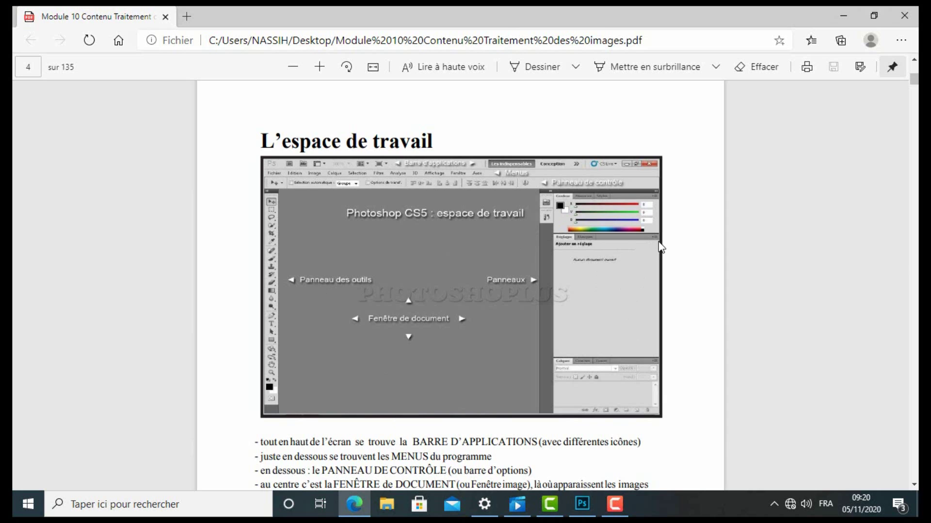
{"action": "scroll", "coordinate": [661, 248], "scroll_direction": "down", "scroll_amount": 3}
{"action": "scroll", "coordinate": [660, 248], "scroll_direction": "down", "scroll_amount": 4}
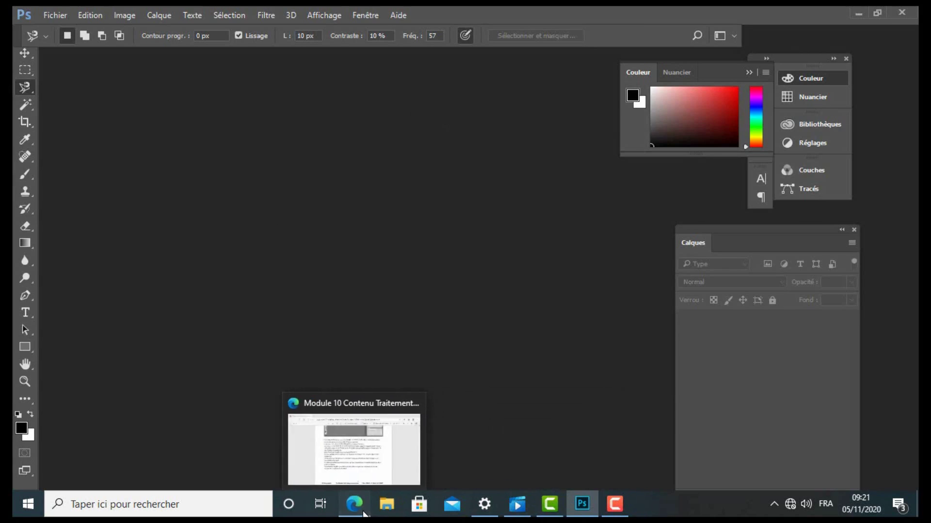
{"action": "left_click", "coordinate": [354, 504]}
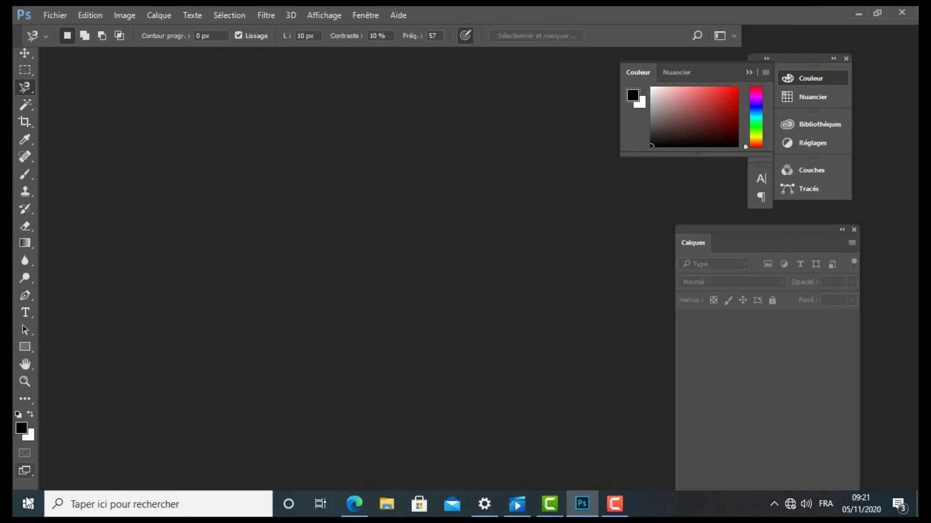
{"action": "left_click", "coordinate": [347, 511]}
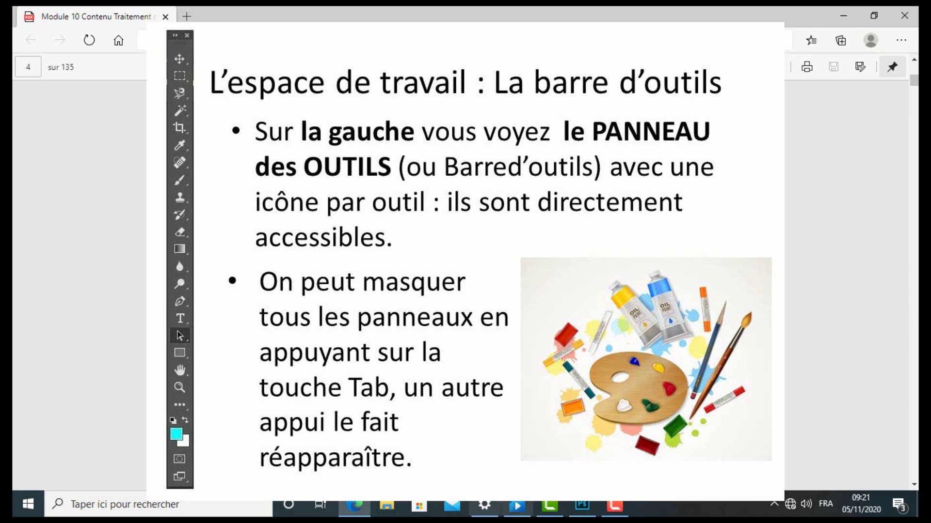
{"action": "left_click", "coordinate": [583, 504]}
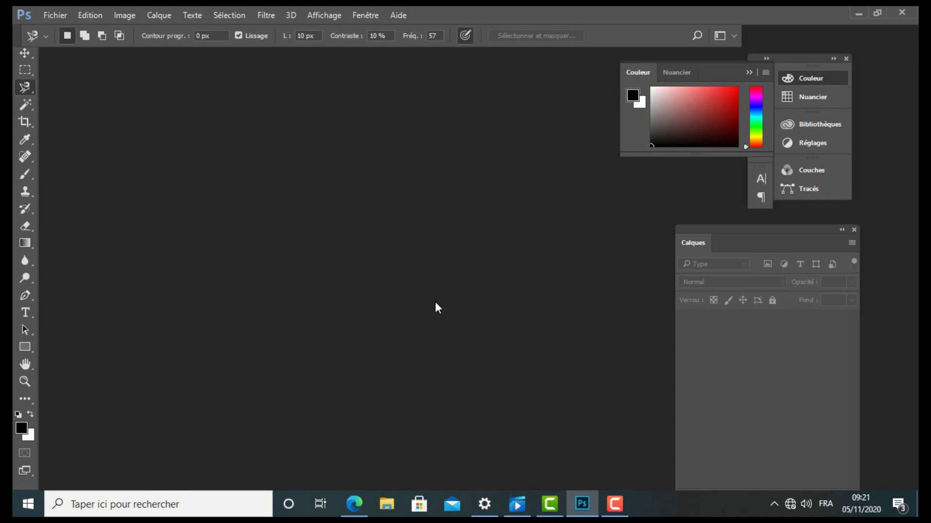
Step: Hide all of the panels, including the toolbar and options bar, and display them again
{"action": "key", "text": "Tab"}
{"action": "key", "text": "Tab"}
{"action": "key", "text": "Tab"}
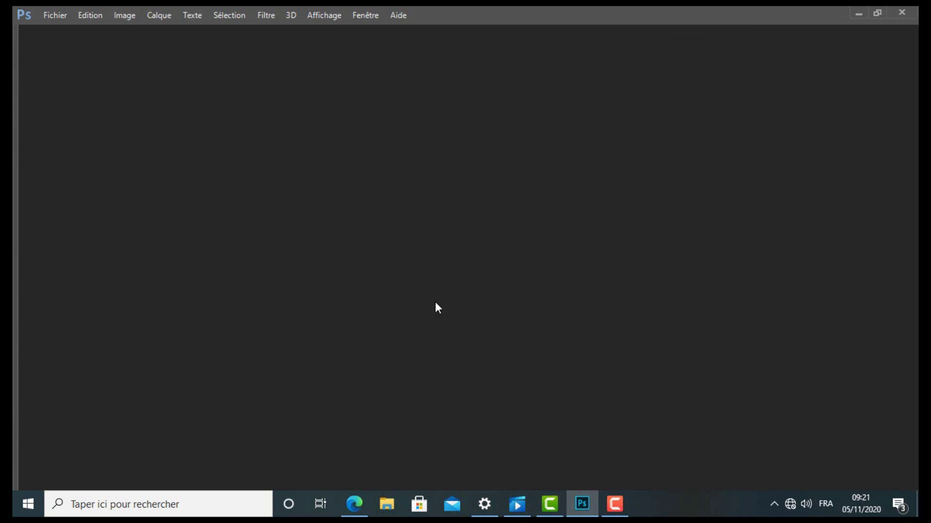
{"action": "key", "text": "Tab"}
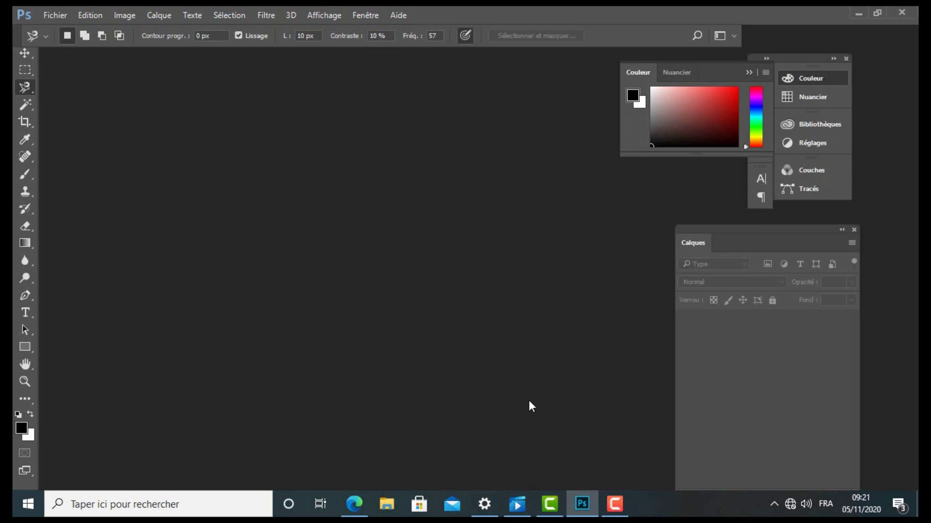
Step: Check the course PDF again in Microsoft Edge and switch back to Photoshop
{"action": "left_click", "coordinate": [359, 505]}
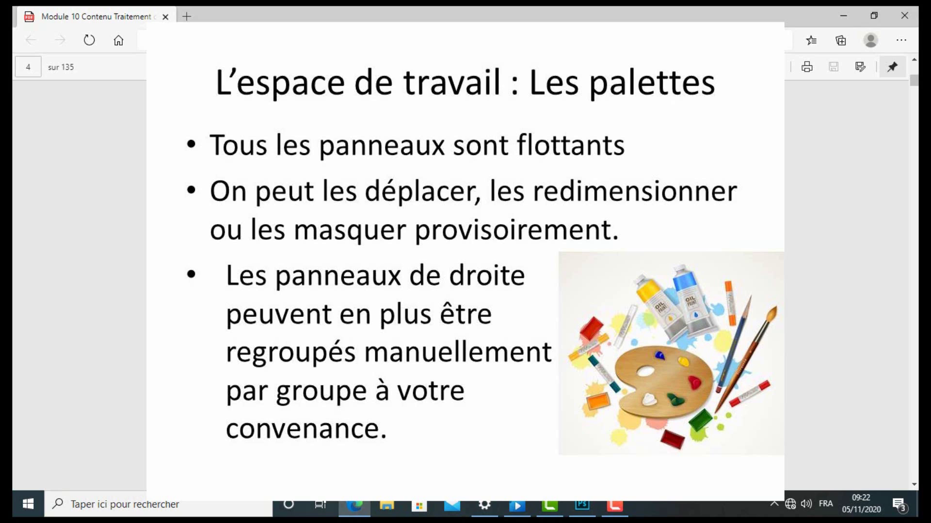
{"action": "left_click", "coordinate": [582, 504]}
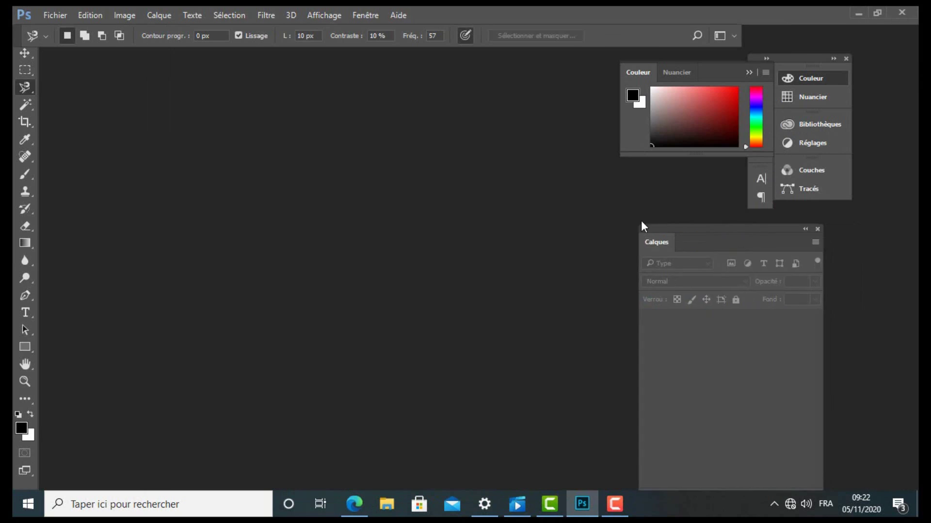
Step: Reposition the Calques panel, the detached Couleur/Nuancier group and the remaining icon panels as separate floating groups
{"action": "left_click_drag", "start_coordinate": [643, 226], "coordinate": [695, 224]}
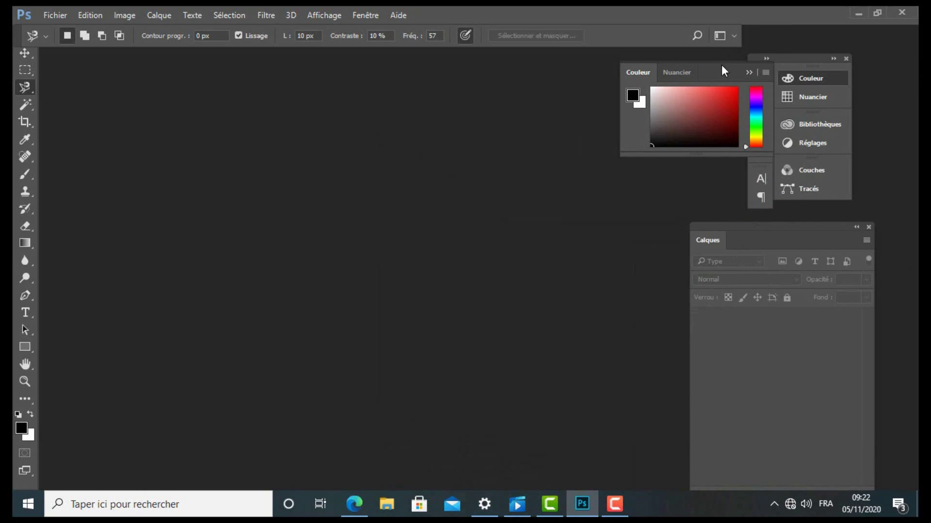
{"action": "left_click_drag", "start_coordinate": [722, 66], "coordinate": [597, 182]}
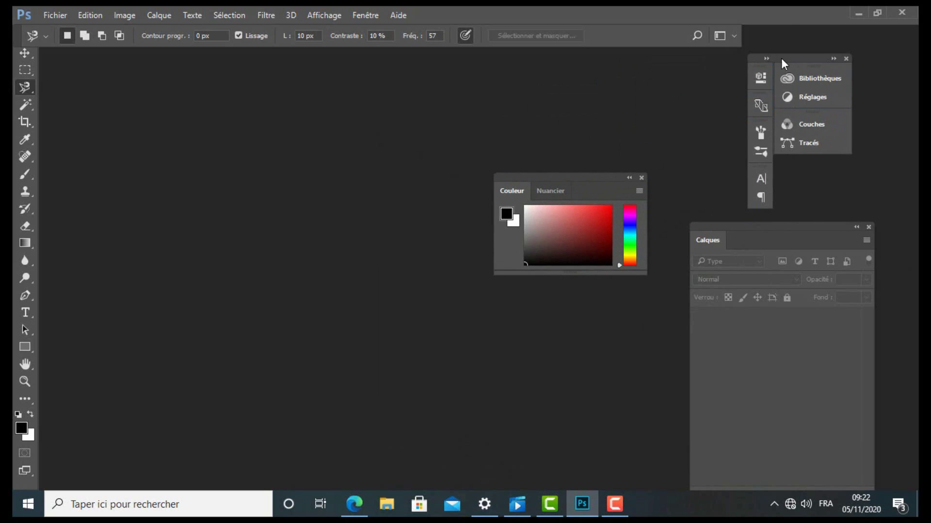
{"action": "left_click_drag", "start_coordinate": [781, 58], "coordinate": [728, 59]}
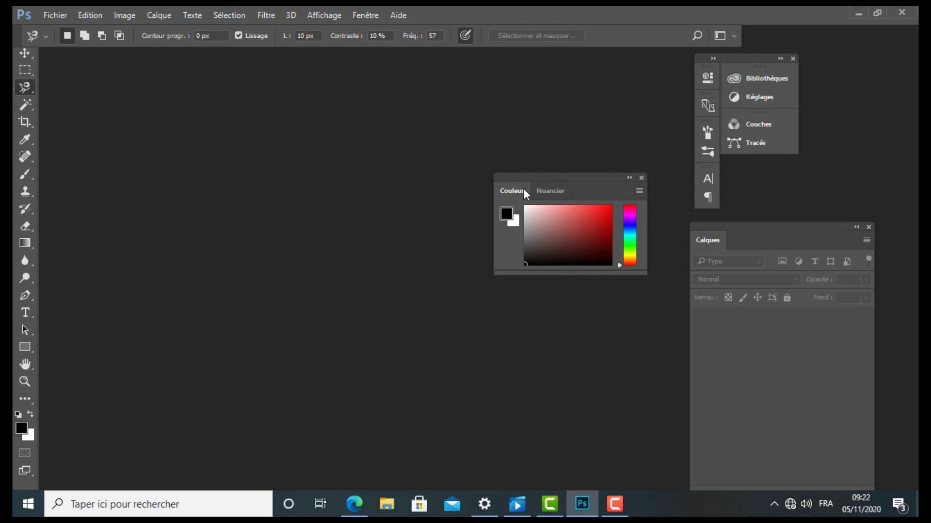
Step: Separate the Couleur panel from Nuancier and regroup it after Nuancier in the same floating group
{"action": "left_click_drag", "start_coordinate": [522, 191], "coordinate": [228, 146]}
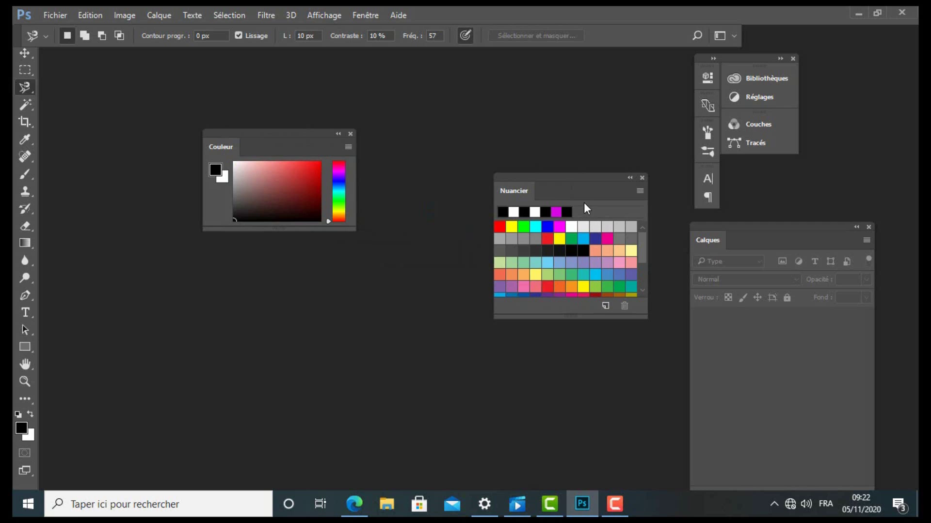
{"action": "left_click_drag", "start_coordinate": [244, 130], "coordinate": [569, 194]}
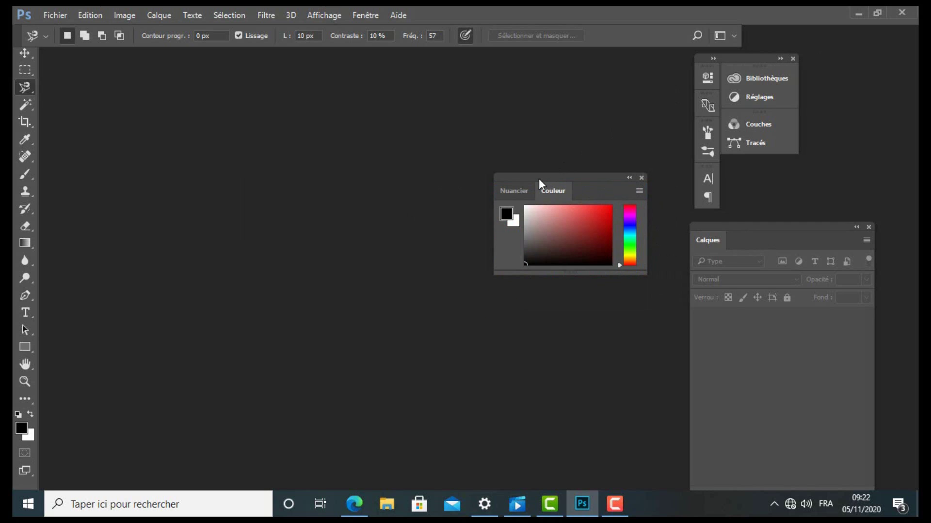
Step: Dock the floating Nuancier/Couleur group above Bibliothèques and Réglages in the collapsed panel group
{"action": "left_click_drag", "start_coordinate": [539, 178], "coordinate": [750, 63]}
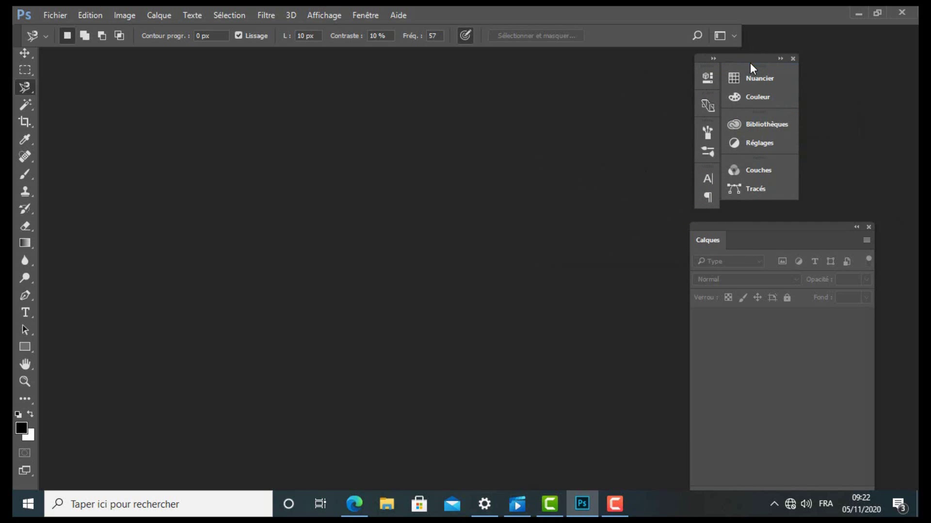
Step: Switch to the course PDF in Microsoft Edge, read the workspace selector slide, and return to Photoshop
{"action": "left_click", "coordinate": [365, 508]}
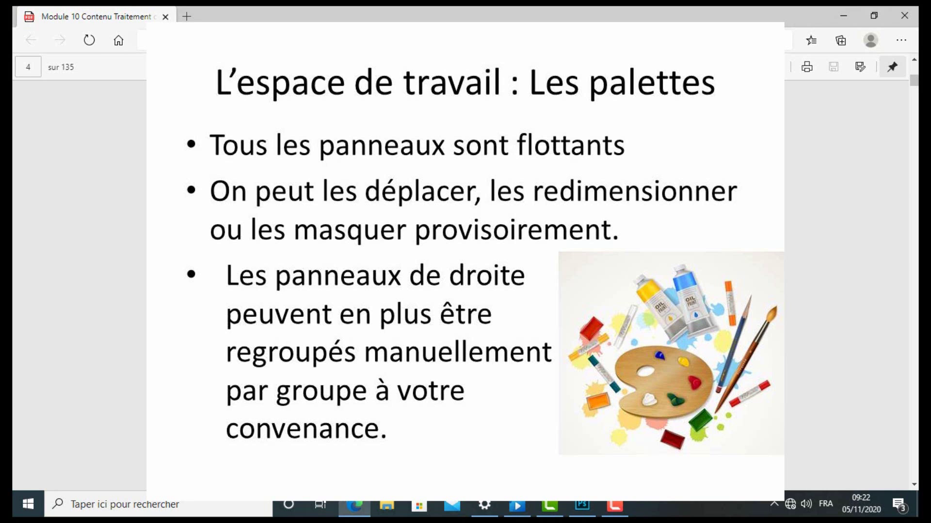
{"action": "key", "text": "Right"}
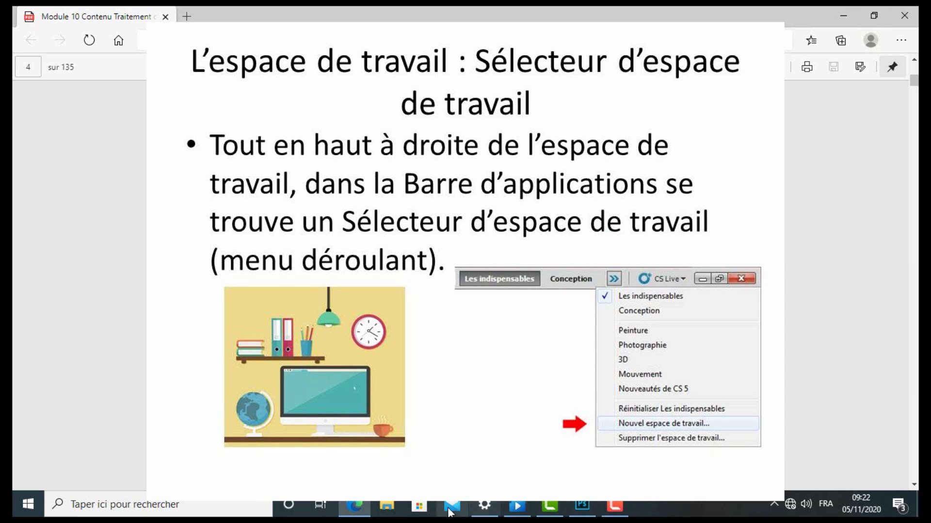
{"action": "left_click", "coordinate": [359, 505]}
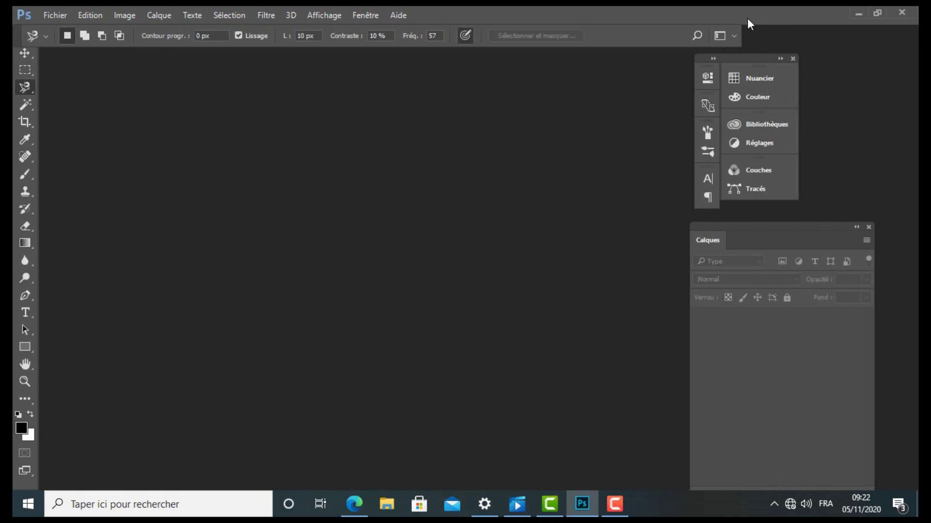
Step: Switch to the Mouvement workspace and return to Les indispensables
{"action": "left_click", "coordinate": [736, 38]}
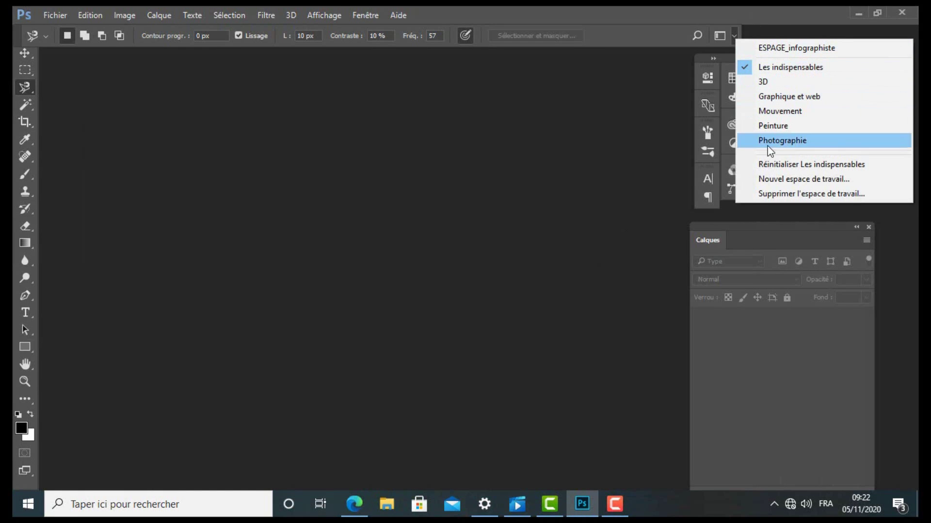
{"action": "left_click", "coordinate": [777, 111]}
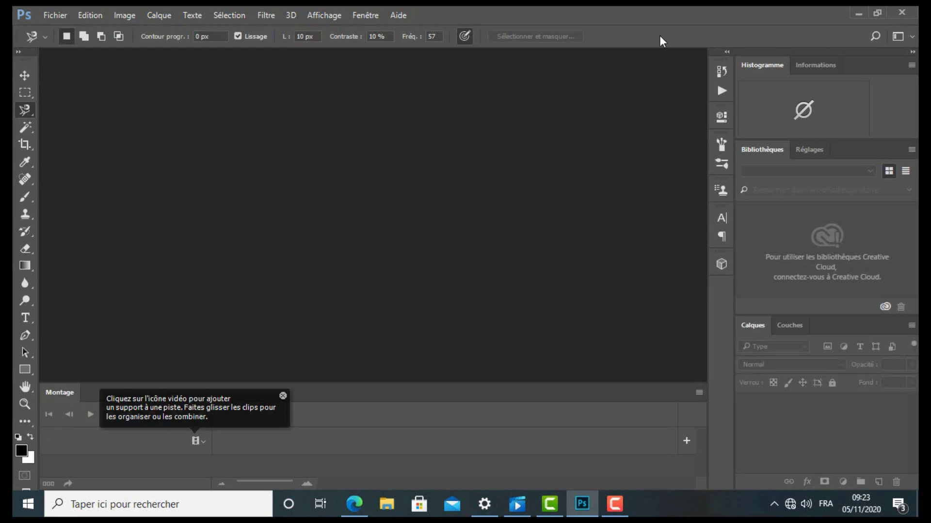
{"action": "left_click", "coordinate": [911, 36]}
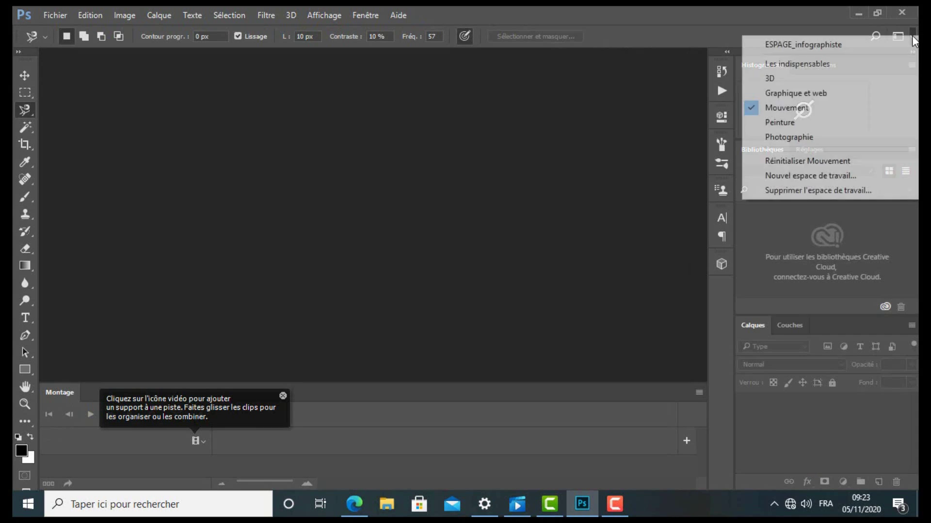
{"action": "left_click", "coordinate": [824, 64]}
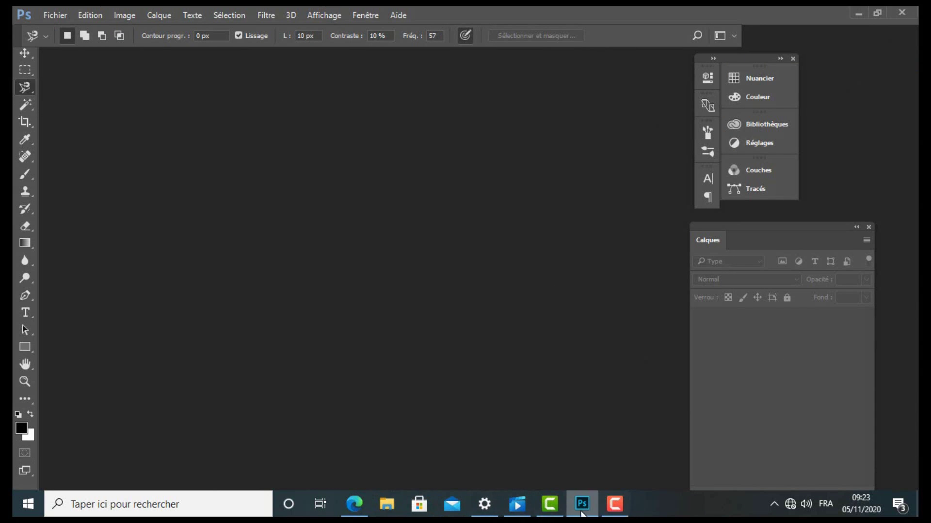
Step: Read the PDF slides on saving a workspace and the menu bar in Microsoft Edge, and switch back to Photoshop
{"action": "left_click", "coordinate": [369, 511]}
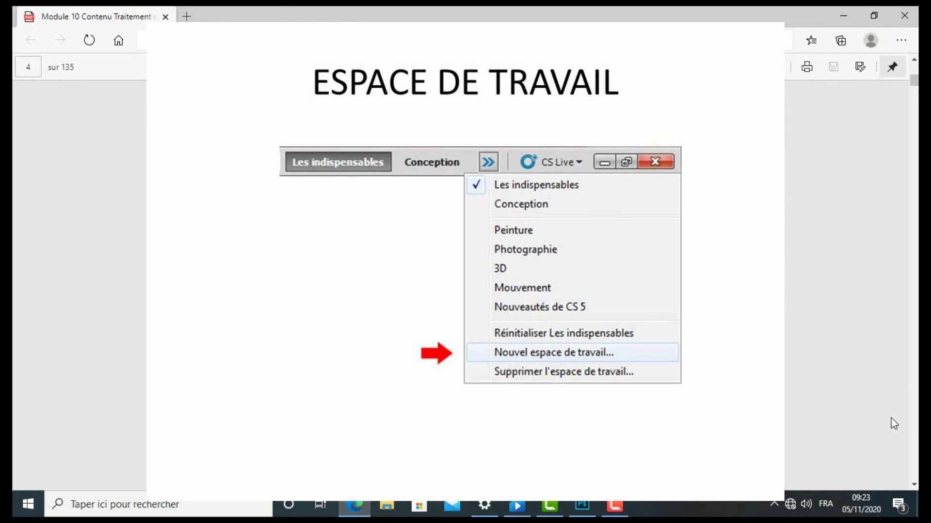
{"action": "left_click", "coordinate": [914, 485]}
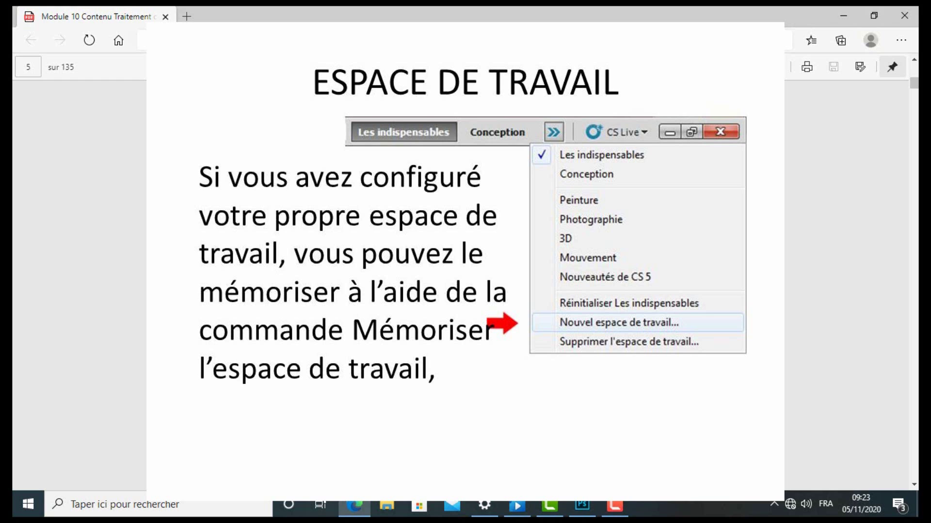
{"action": "left_click", "coordinate": [913, 484]}
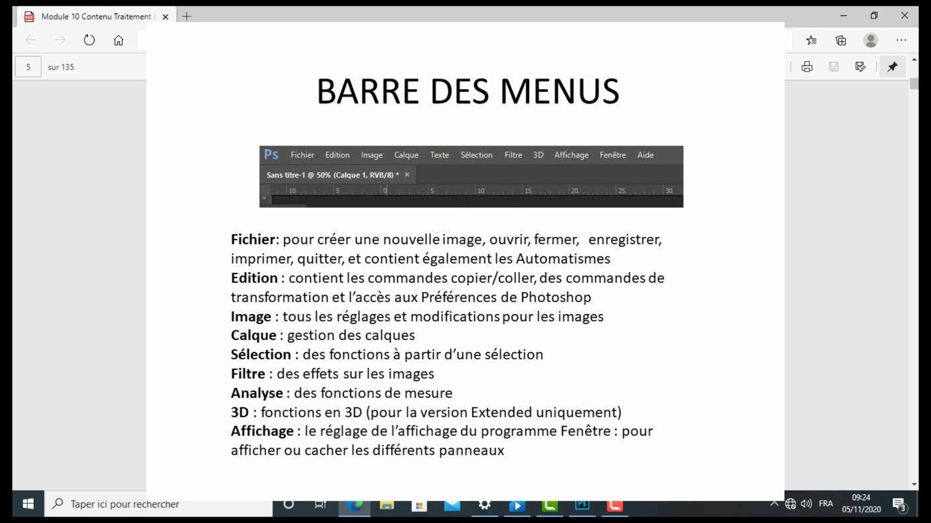
{"action": "left_click", "coordinate": [582, 504]}
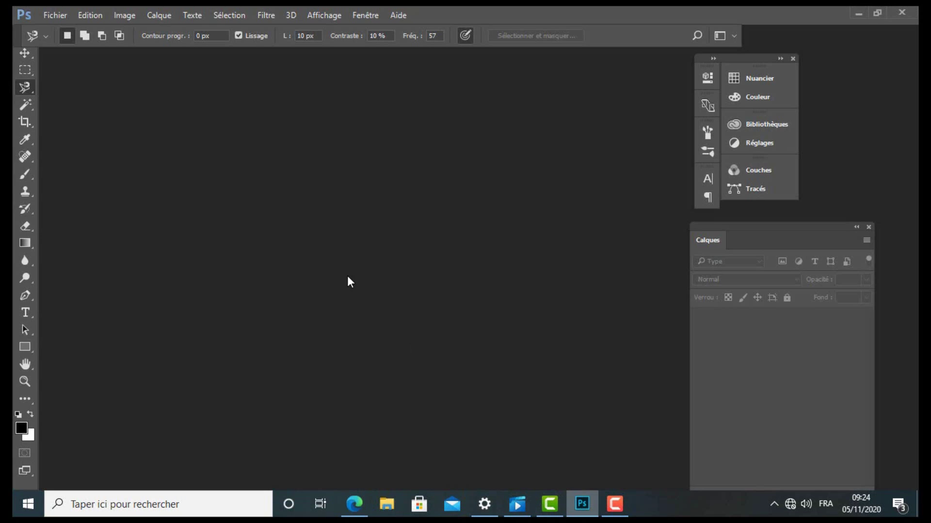
Step: Examine the Fichier commands, including the Automatisation options
{"action": "left_click", "coordinate": [54, 15]}
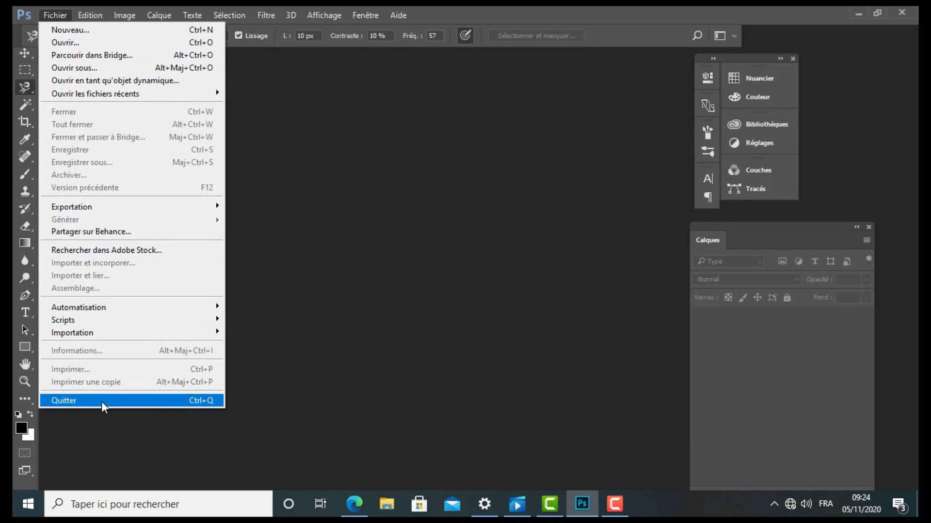
{"action": "mouse_move", "coordinate": [100, 314]}
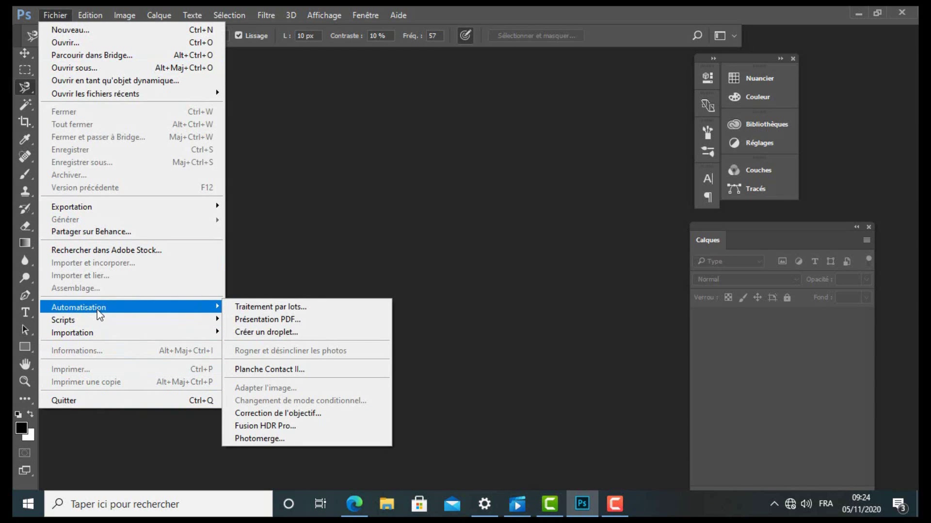
{"action": "left_click", "coordinate": [60, 14]}
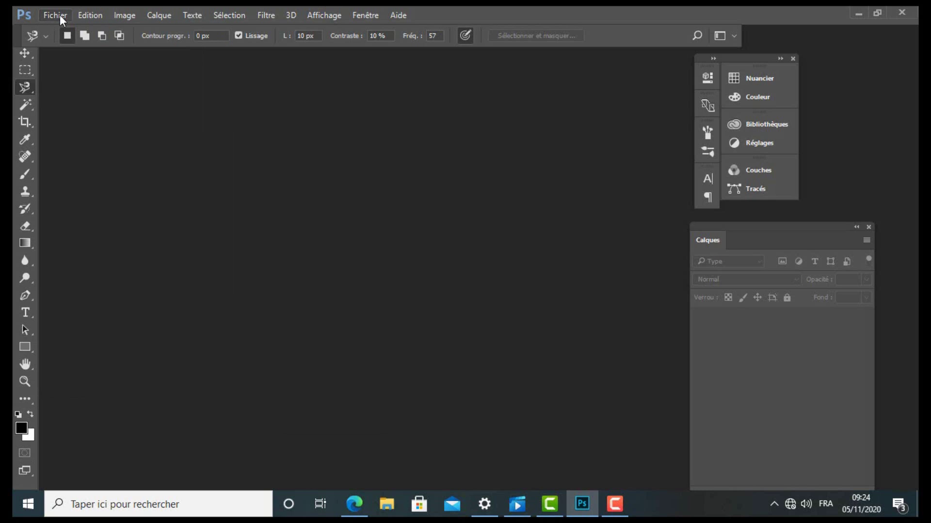
Step: Open the new document dialog and reposition it closer to the toolbar
{"action": "left_click", "coordinate": [59, 15]}
{"action": "left_click", "coordinate": [59, 30]}
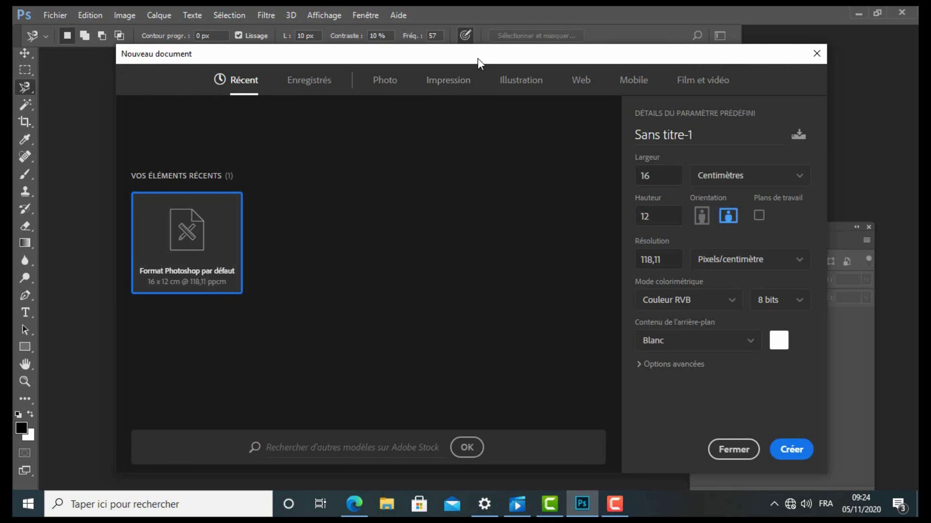
{"action": "left_click_drag", "start_coordinate": [478, 58], "coordinate": [421, 39]}
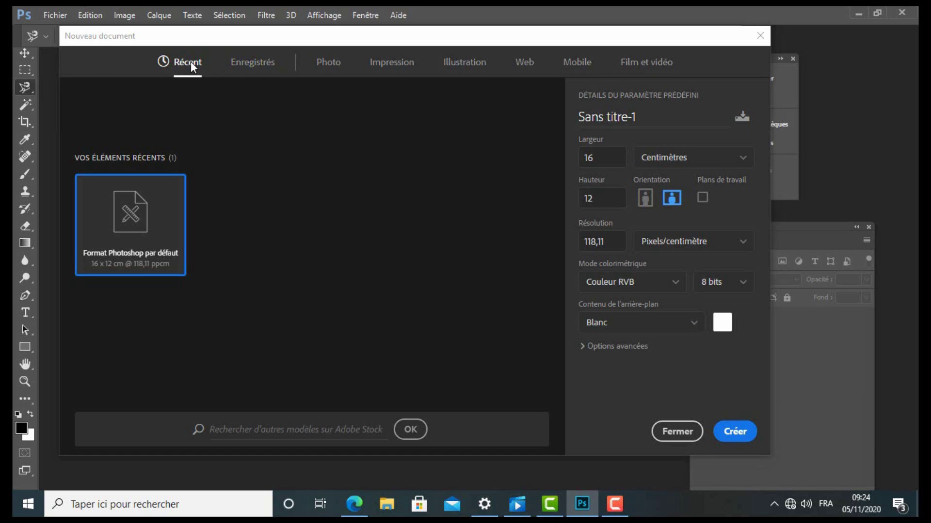
Step: Look through the new document preset categories: Récent, Enregistrés, Photo, Impression, Illustration, Web, Mobile, and Film et vidéo
{"action": "left_click", "coordinate": [240, 65]}
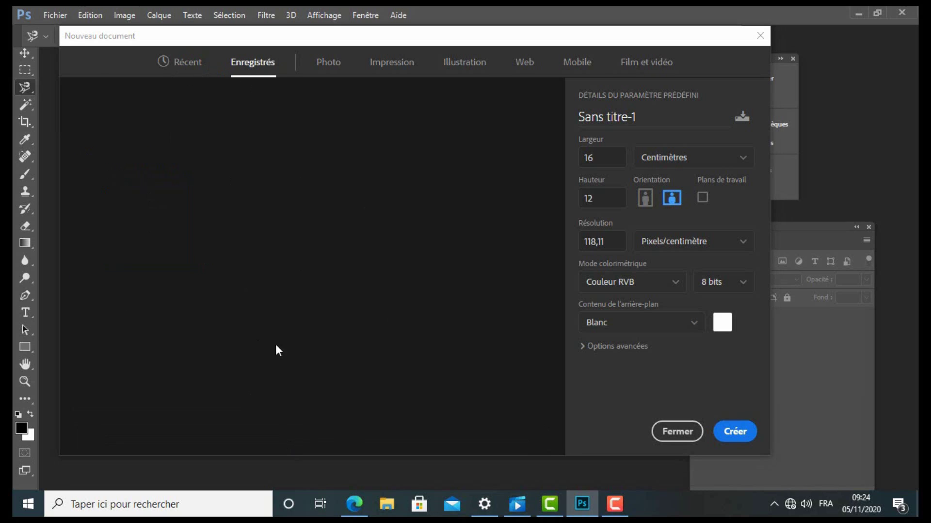
{"action": "left_click", "coordinate": [183, 65]}
{"action": "left_click", "coordinate": [247, 64]}
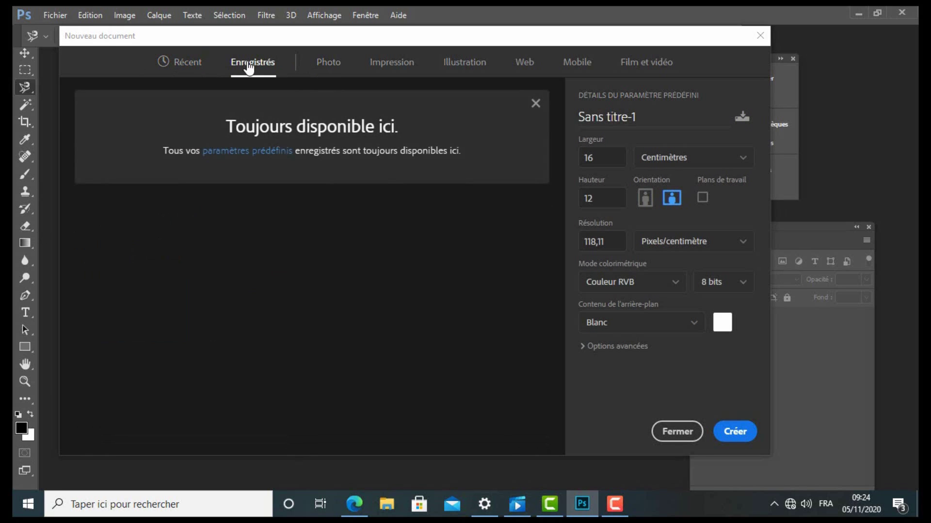
{"action": "left_click", "coordinate": [332, 63]}
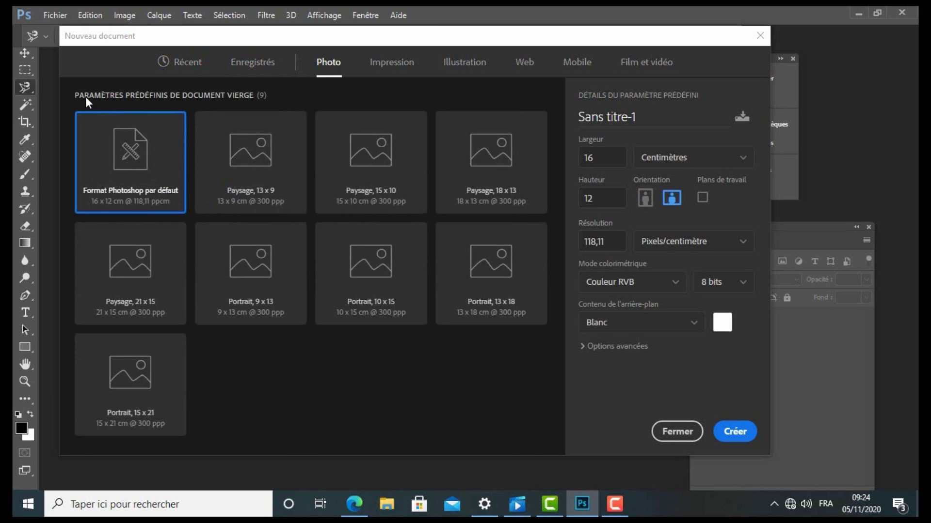
{"action": "left_click", "coordinate": [395, 64]}
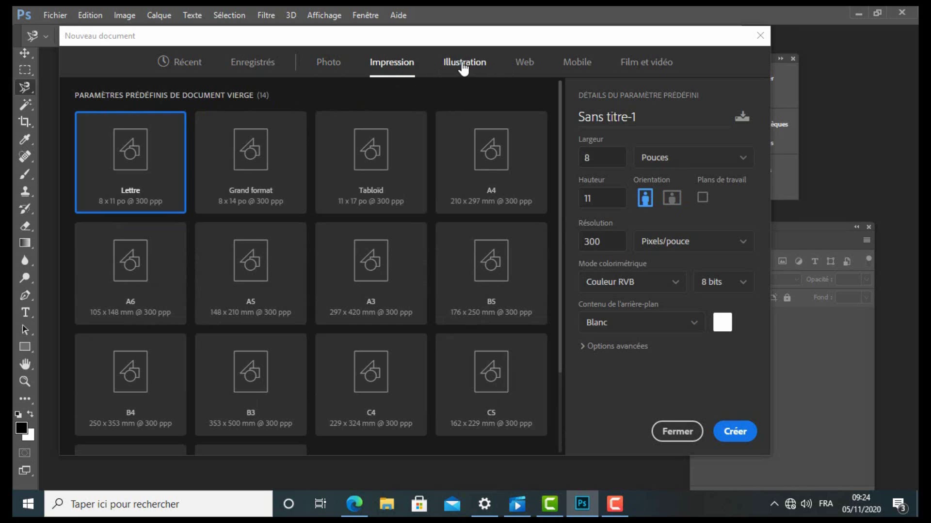
{"action": "left_click", "coordinate": [462, 62]}
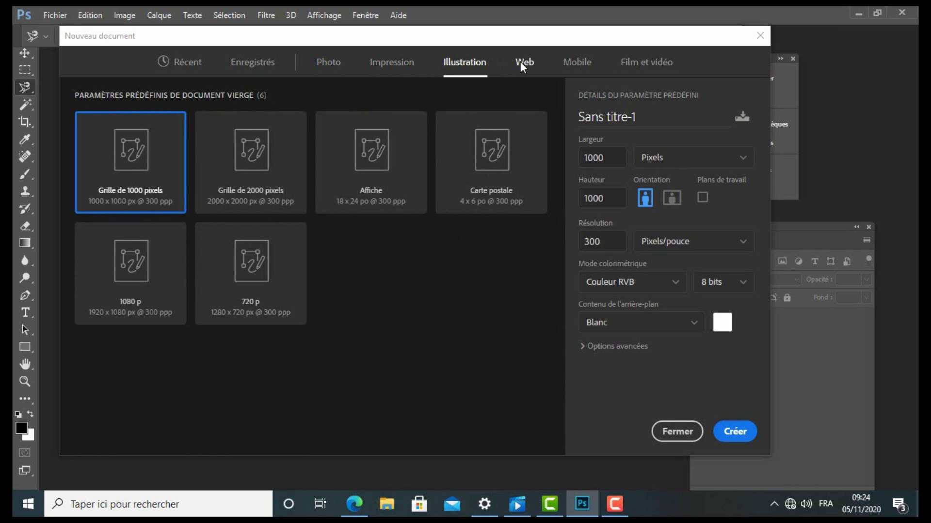
{"action": "left_click", "coordinate": [521, 63]}
{"action": "left_click", "coordinate": [587, 68]}
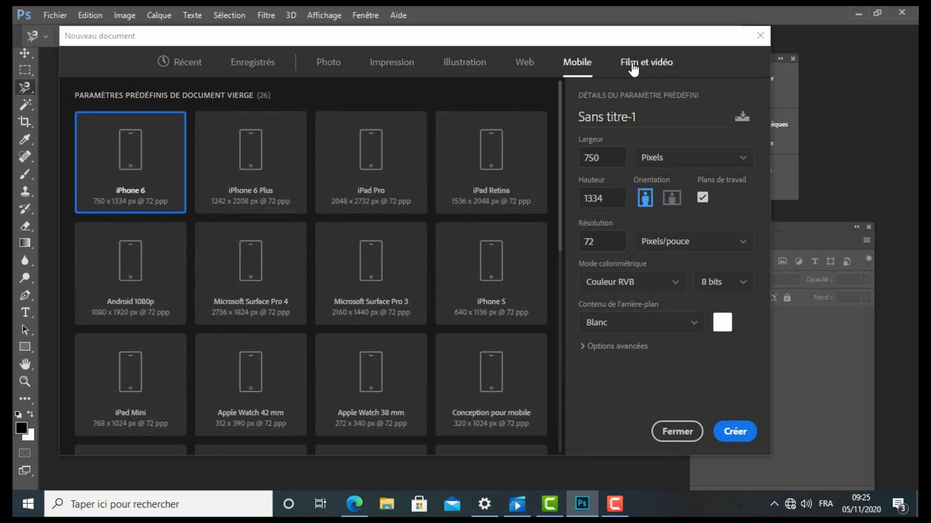
{"action": "left_click", "coordinate": [632, 66]}
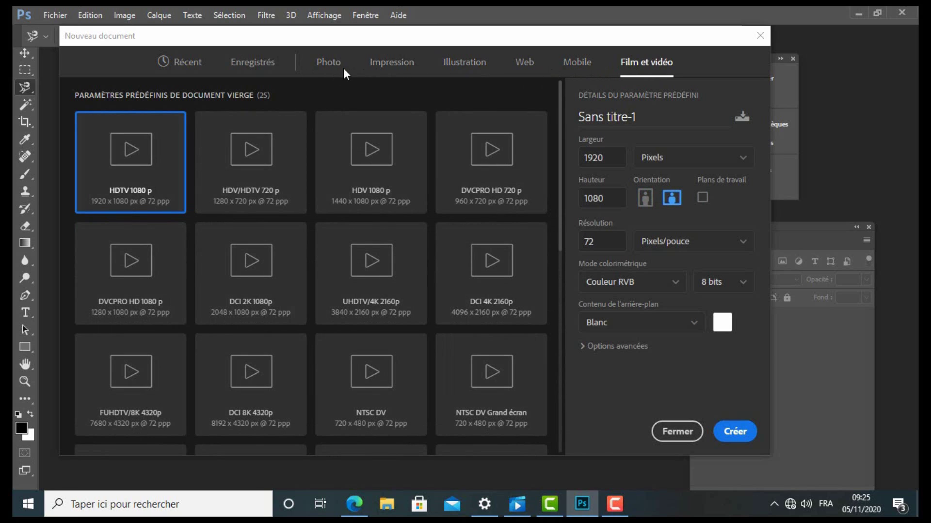
Step: Display the Impression presets, try the Tabloid, Grand format, Lettre, A6, A5, A3 and B5 sizes, and select A4
{"action": "left_click", "coordinate": [387, 65]}
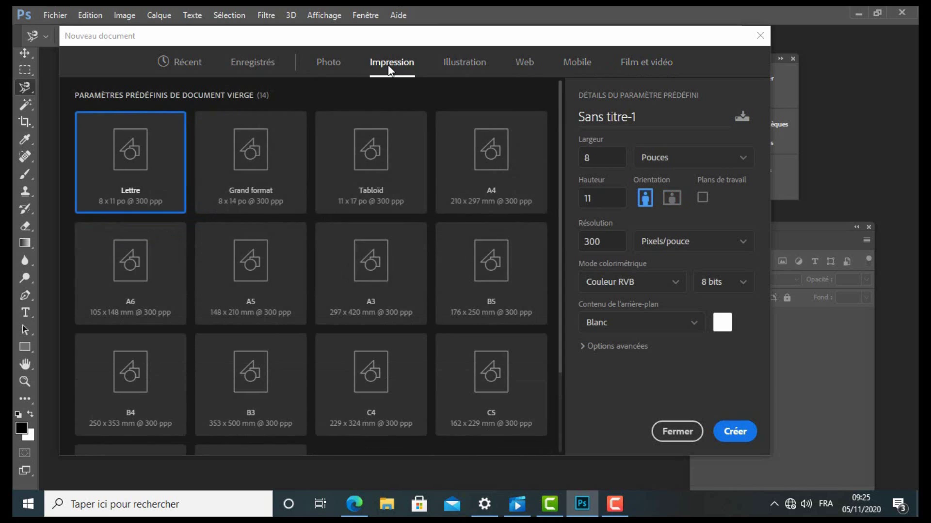
{"action": "left_click", "coordinate": [481, 158]}
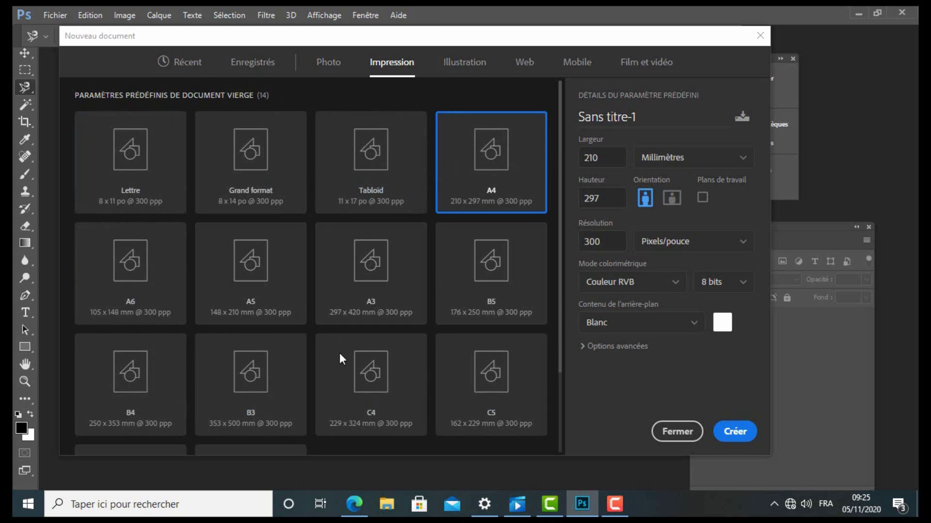
{"action": "left_click", "coordinate": [390, 180]}
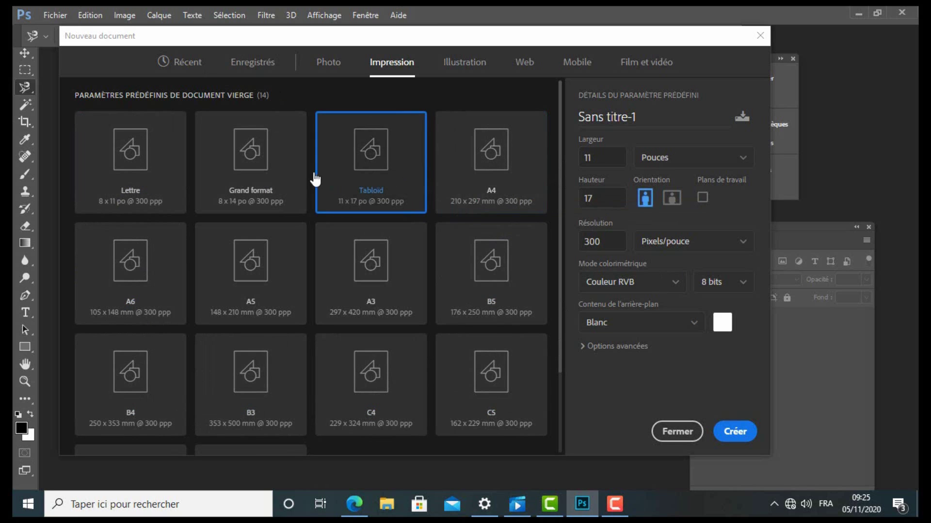
{"action": "left_click", "coordinate": [232, 181]}
{"action": "left_click", "coordinate": [129, 176]}
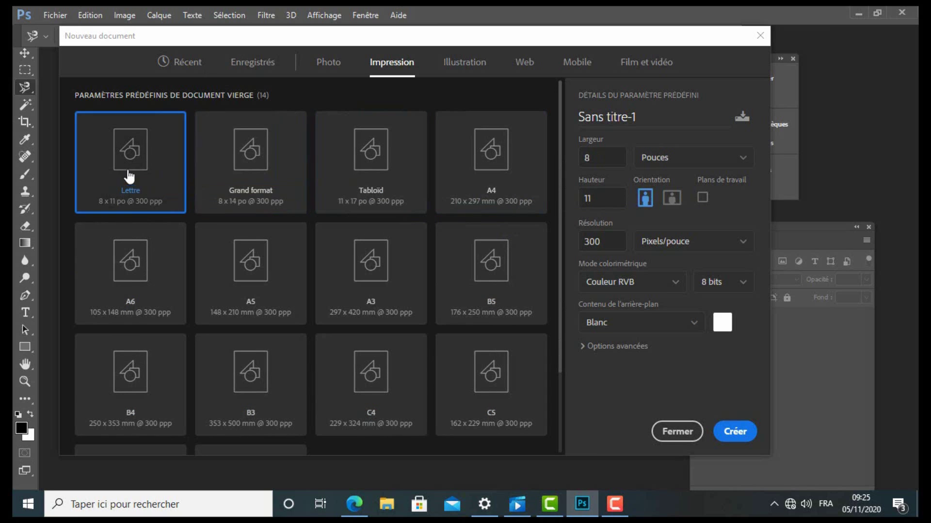
{"action": "left_click", "coordinate": [143, 257]}
{"action": "left_click", "coordinate": [247, 261]}
{"action": "left_click", "coordinate": [354, 274]}
{"action": "left_click", "coordinate": [487, 238]}
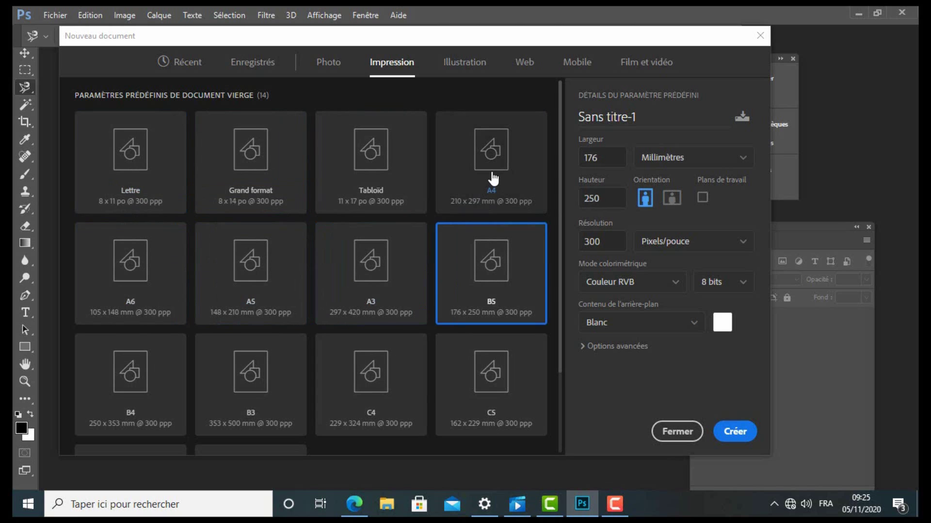
{"action": "left_click", "coordinate": [492, 167]}
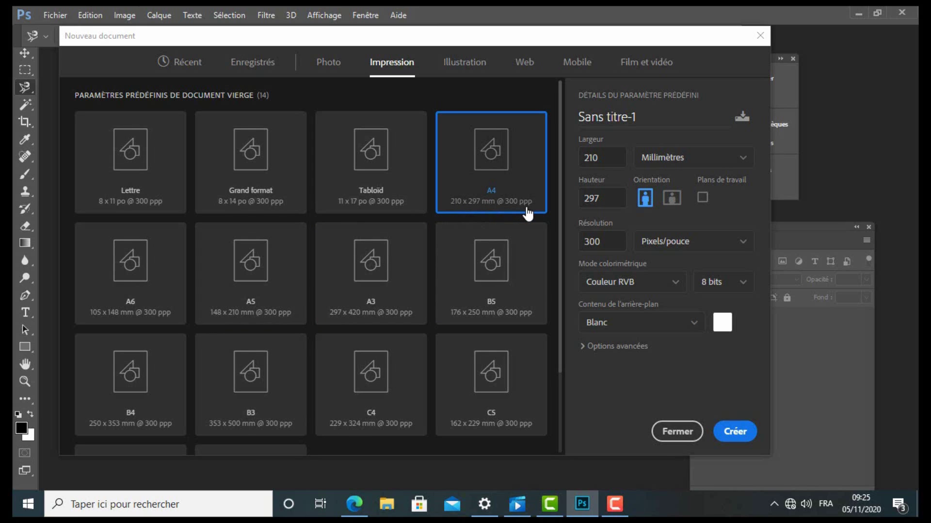
Step: Compare the dimensions of the Tabloid, Grand format, Lettre, A6, A5, A3 and B5 print presets again
{"action": "left_click", "coordinate": [406, 202]}
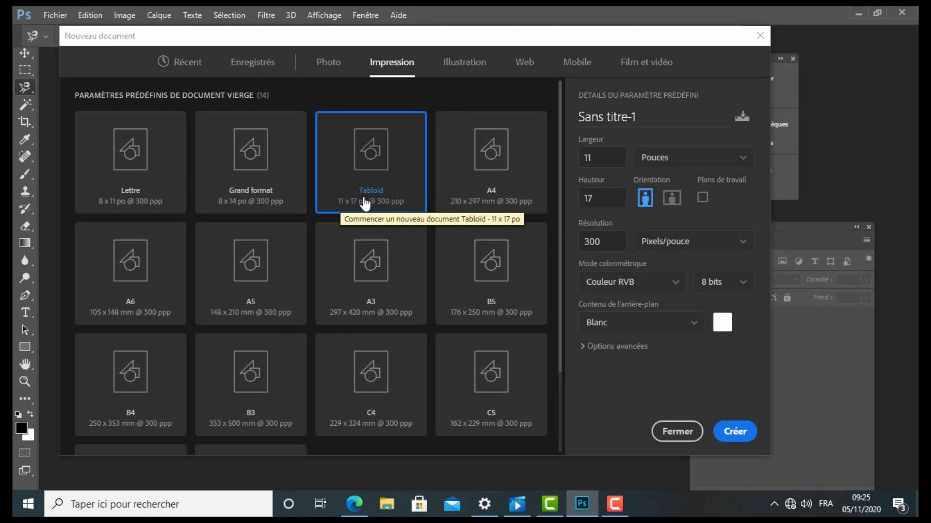
{"action": "left_click", "coordinate": [198, 196]}
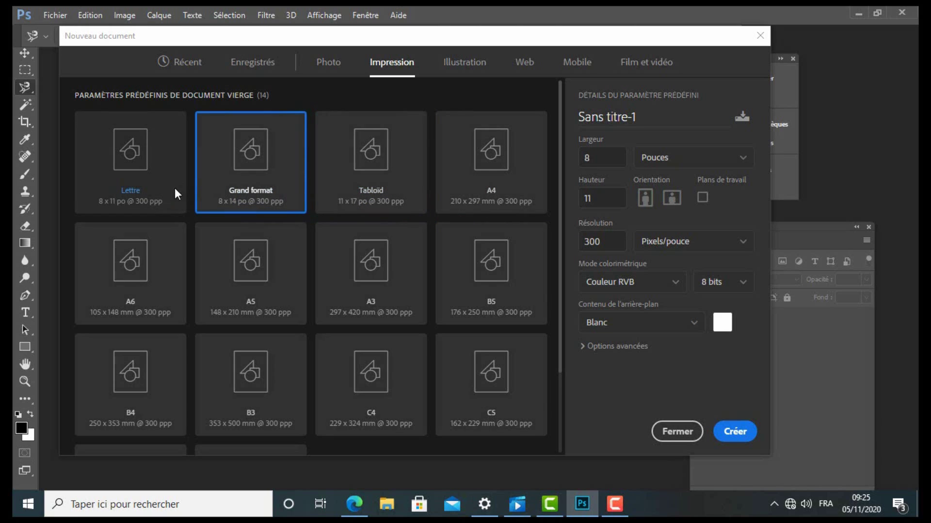
{"action": "left_click", "coordinate": [174, 189]}
{"action": "left_click", "coordinate": [152, 266]}
{"action": "left_click", "coordinate": [235, 266]}
{"action": "left_click", "coordinate": [384, 280]}
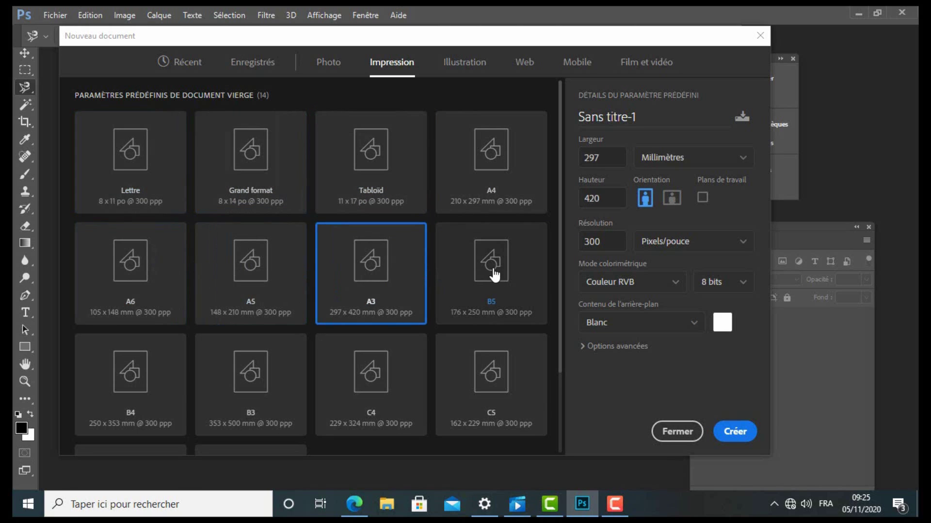
{"action": "left_click", "coordinate": [492, 267]}
Step: Select the A4 print preset for the new document and name it demo
{"action": "left_click", "coordinate": [466, 173]}
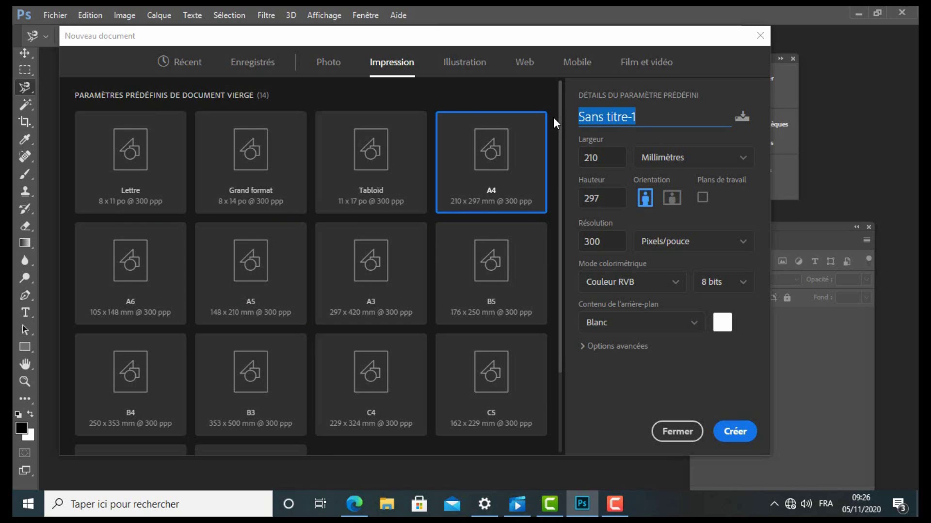
{"action": "type", "text": "demo"}
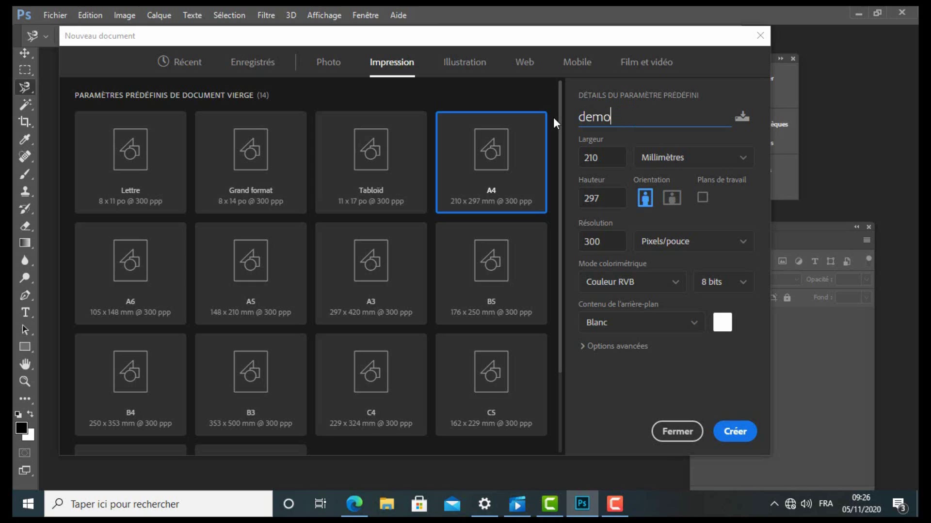
Step: Examine the name, width and height values of the new document
{"action": "double_click", "coordinate": [587, 117]}
{"action": "left_click", "coordinate": [592, 118]}
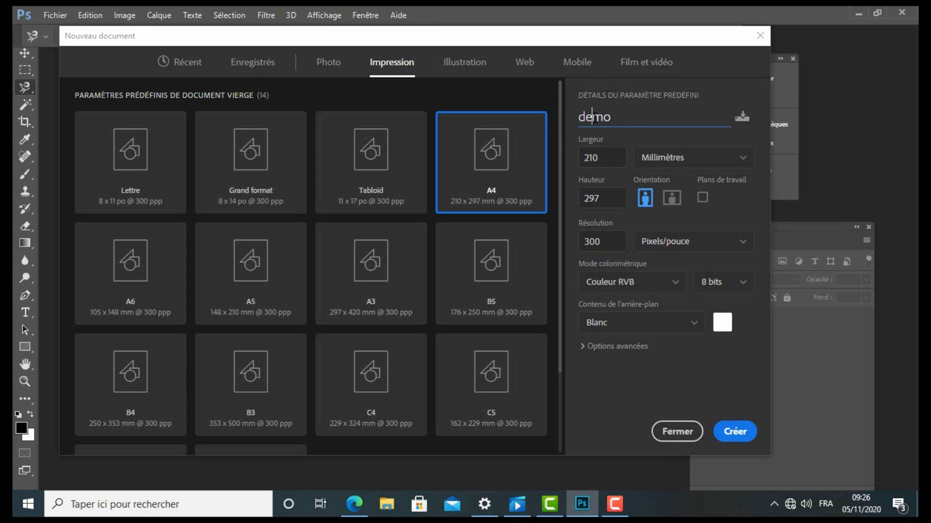
{"action": "left_click_drag", "start_coordinate": [613, 118], "coordinate": [576, 120]}
{"action": "left_click", "coordinate": [619, 122]}
{"action": "left_click_drag", "start_coordinate": [605, 160], "coordinate": [592, 159]}
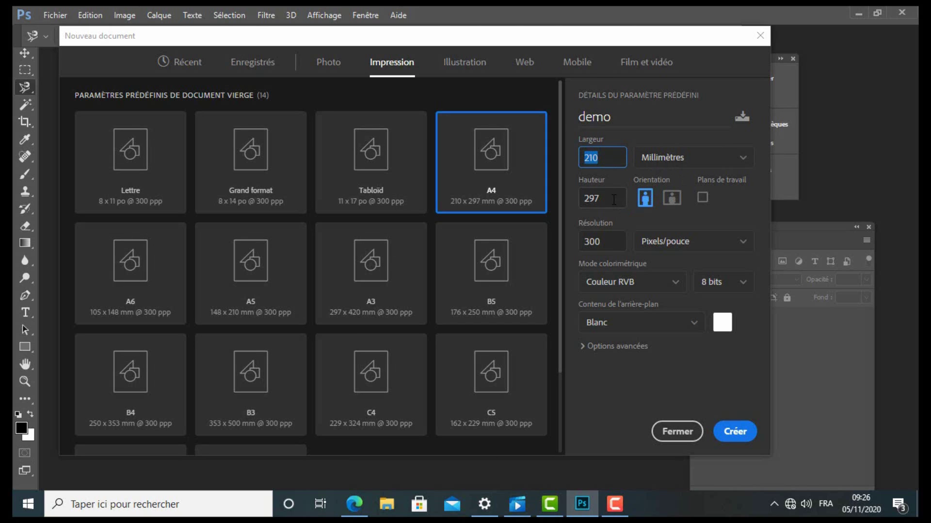
{"action": "left_click_drag", "start_coordinate": [603, 199], "coordinate": [575, 203]}
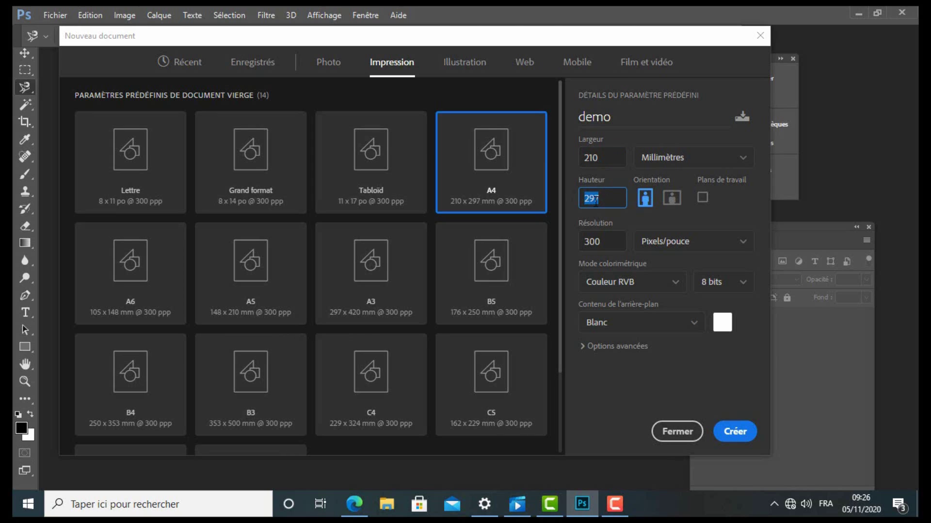
Step: Try landscape orientation for the new document and return it to portrait
{"action": "left_click", "coordinate": [672, 203]}
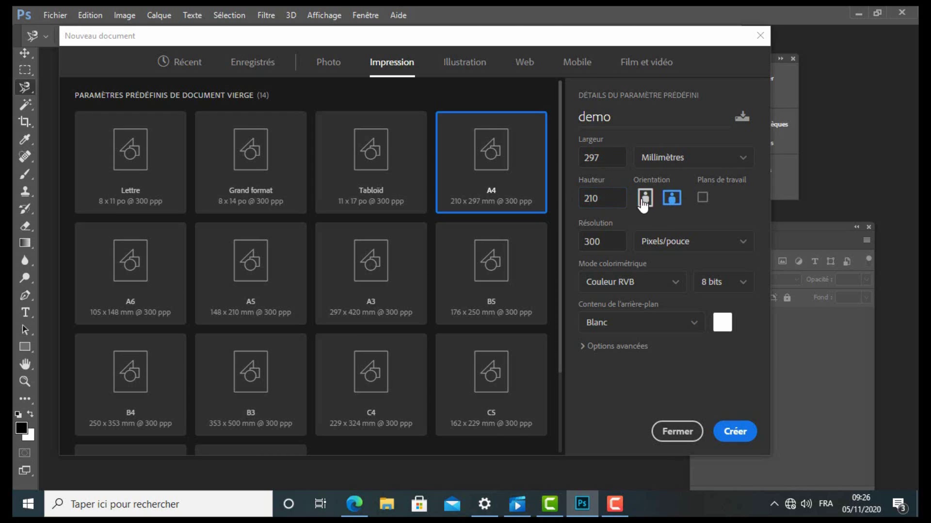
{"action": "left_click", "coordinate": [645, 199]}
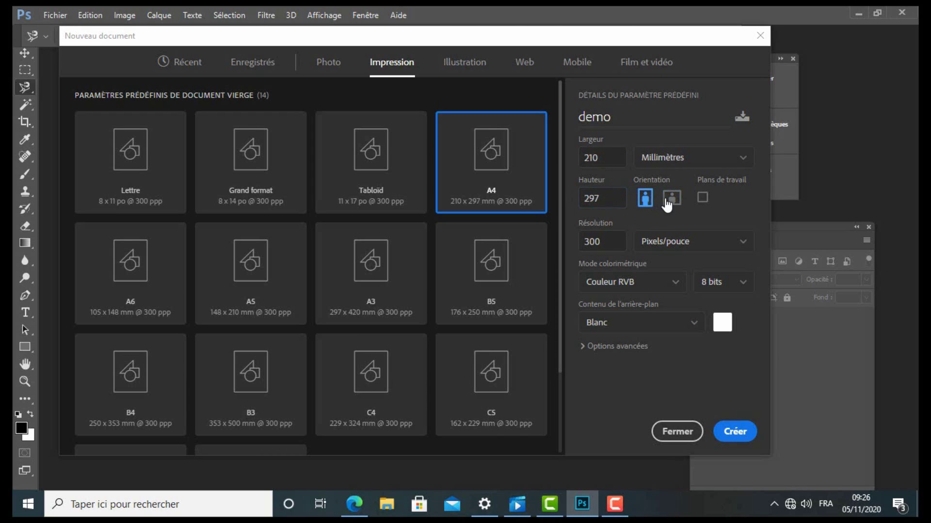
{"action": "left_click", "coordinate": [668, 201]}
{"action": "left_click", "coordinate": [645, 200]}
Step: Check the new document's resolution value and the available resolution units
{"action": "left_click", "coordinate": [616, 240]}
{"action": "left_click_drag", "start_coordinate": [601, 243], "coordinate": [582, 241]}
{"action": "left_click", "coordinate": [743, 242]}
{"action": "left_click", "coordinate": [745, 242]}
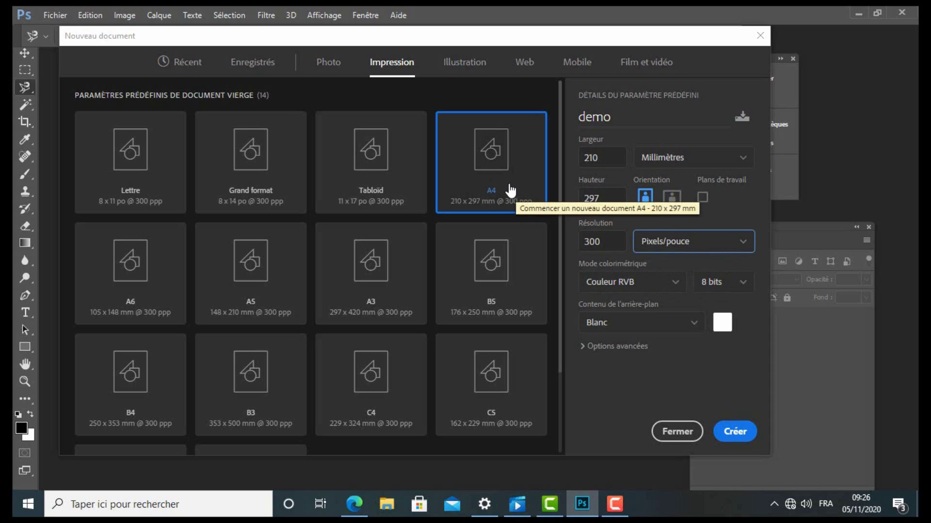
Step: Set the new document's colour mode to Couleur CMJN with a depth of 16 bits
{"action": "left_click", "coordinate": [676, 281]}
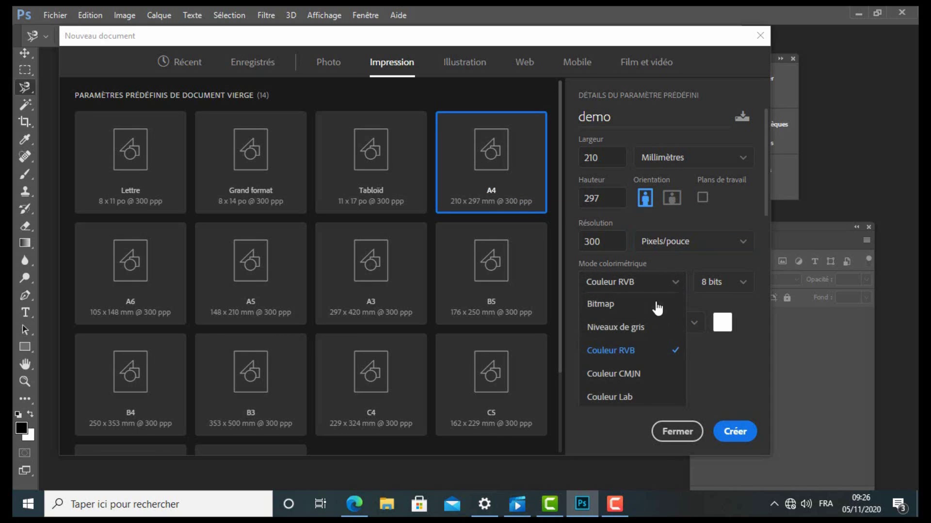
{"action": "left_click", "coordinate": [632, 374]}
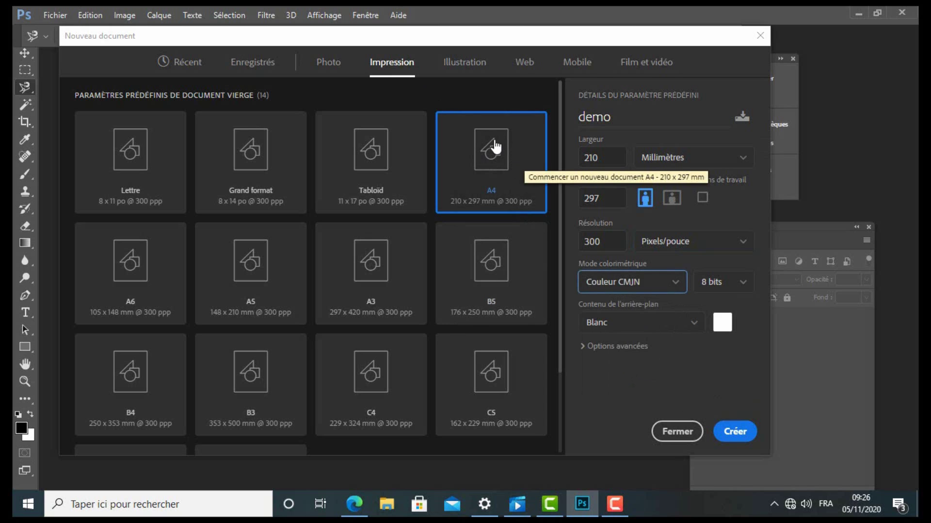
{"action": "left_click", "coordinate": [676, 282]}
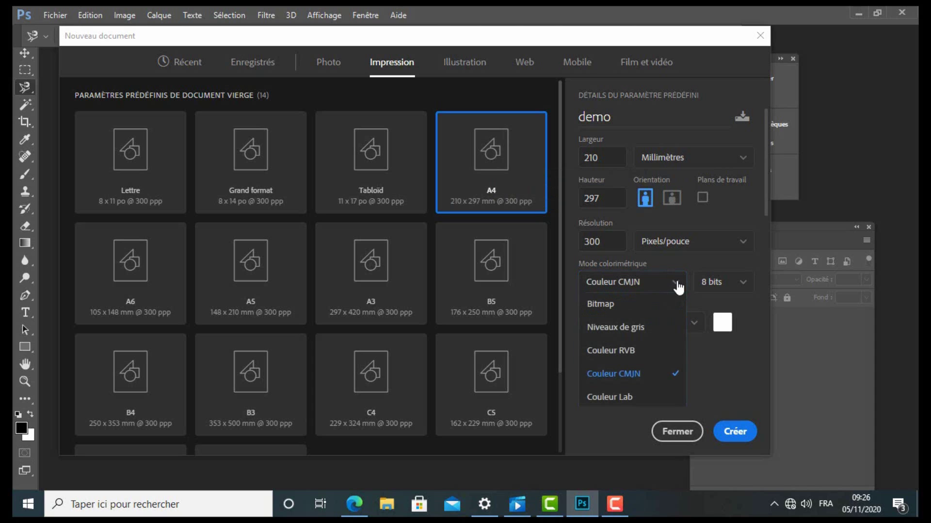
{"action": "left_click", "coordinate": [747, 283]}
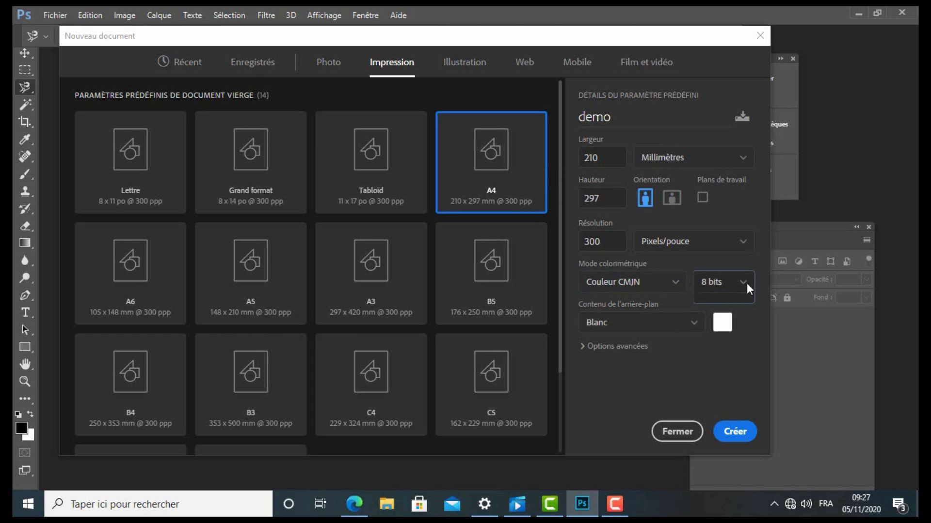
{"action": "left_click", "coordinate": [747, 283]}
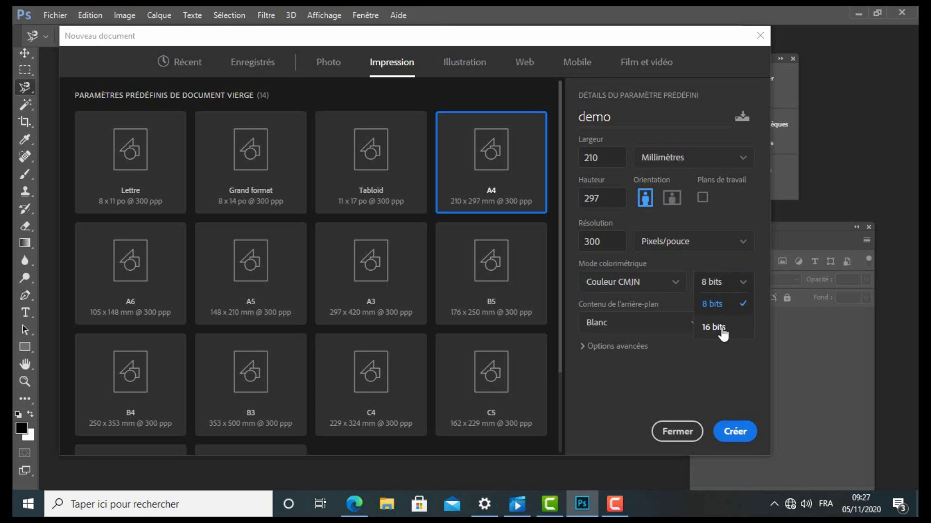
{"action": "left_click", "coordinate": [722, 323]}
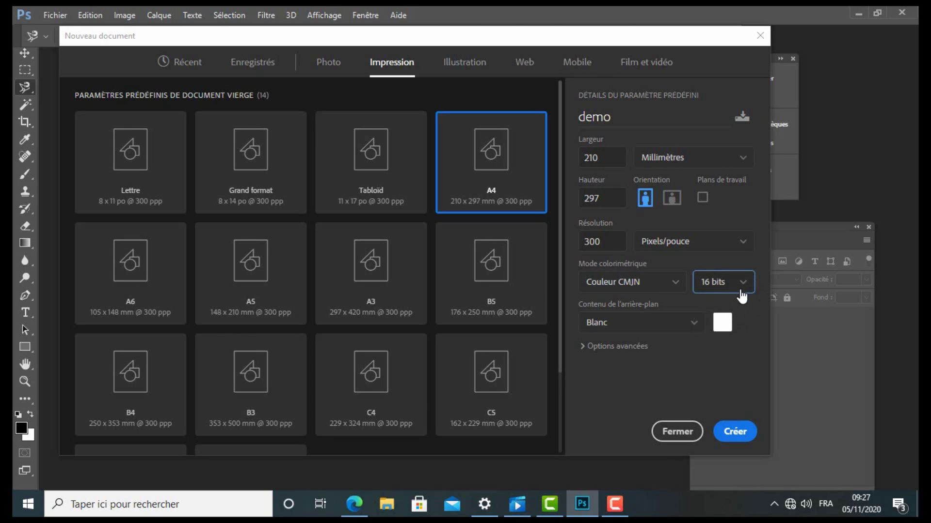
Step: Look at the background colour picker and the advanced colour profile and pixel format options, leaving them as they are
{"action": "left_click", "coordinate": [722, 328]}
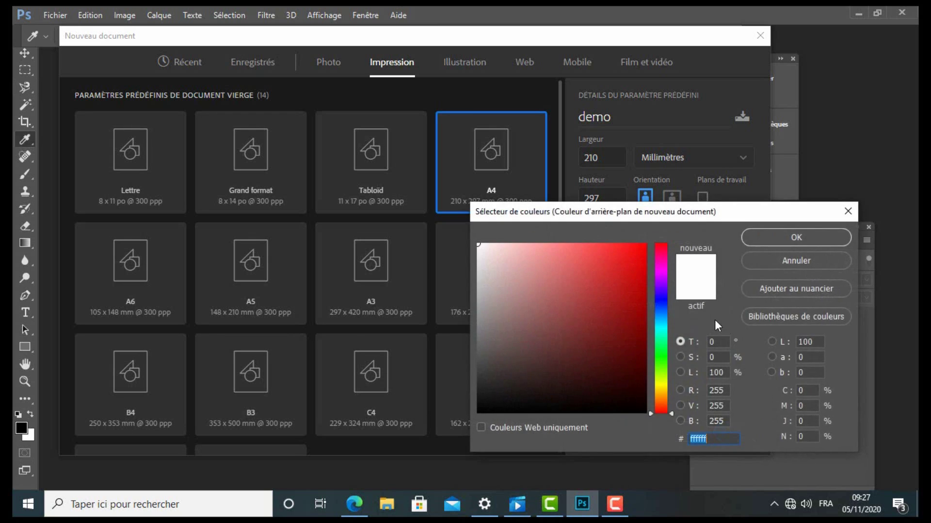
{"action": "left_click", "coordinate": [818, 262]}
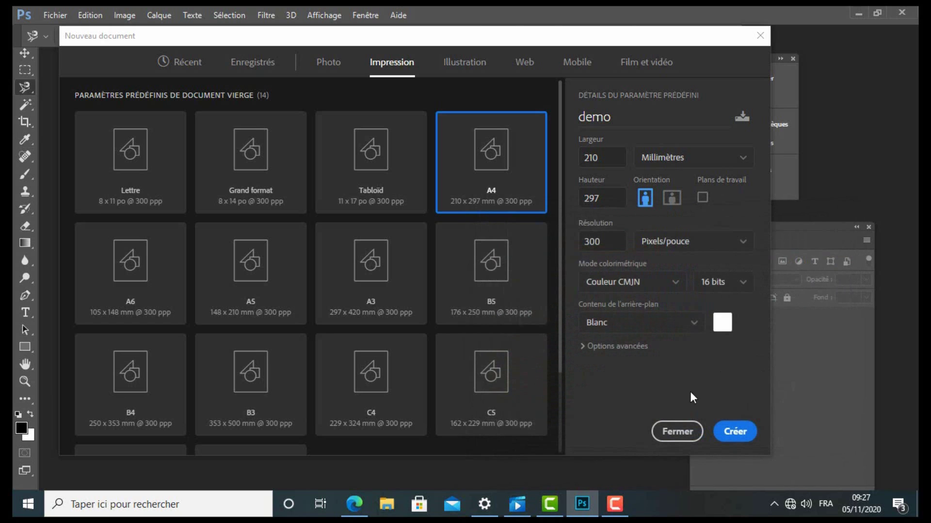
{"action": "left_click", "coordinate": [618, 347]}
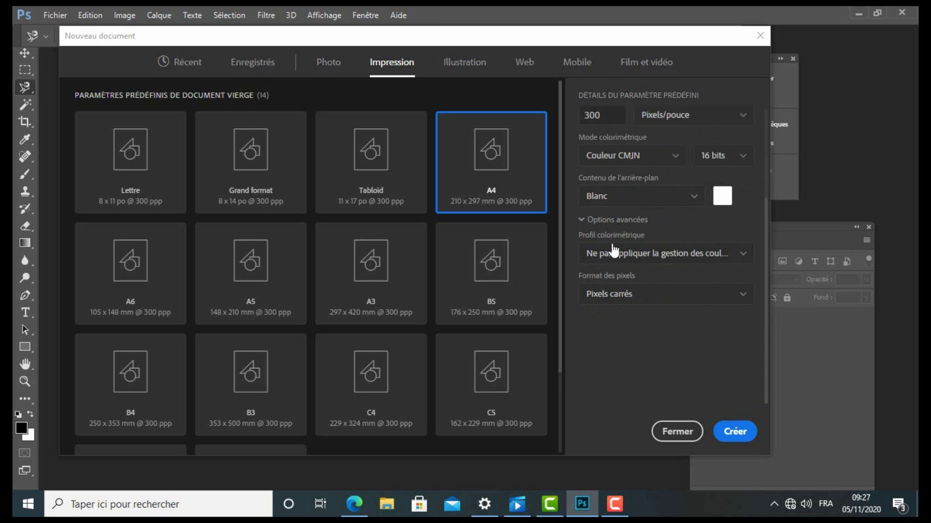
{"action": "left_click", "coordinate": [745, 253]}
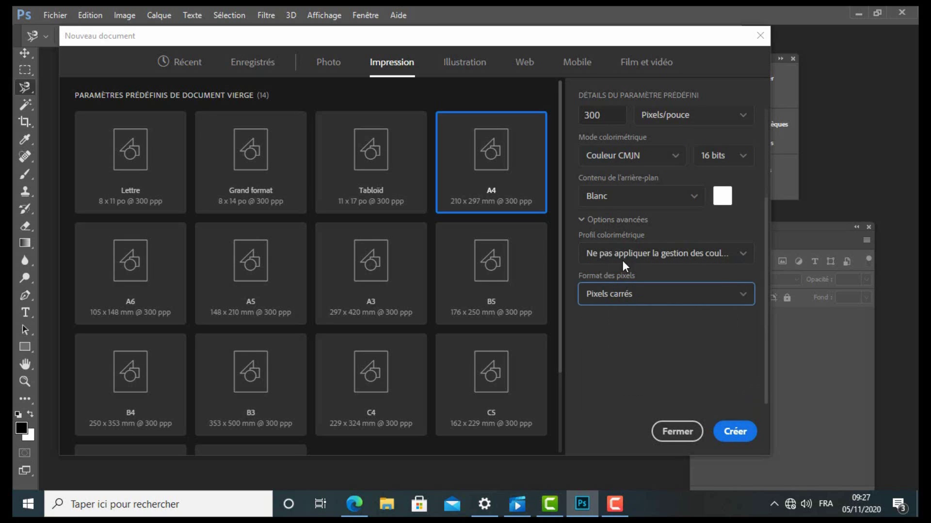
{"action": "left_click", "coordinate": [583, 219]}
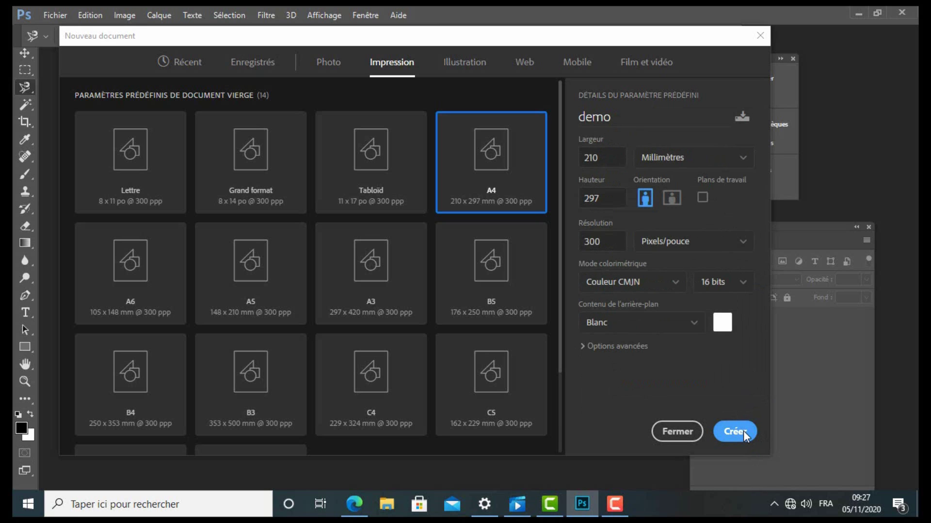
Step: Create the demo document and activate the Move tool
{"action": "left_click", "coordinate": [743, 432]}
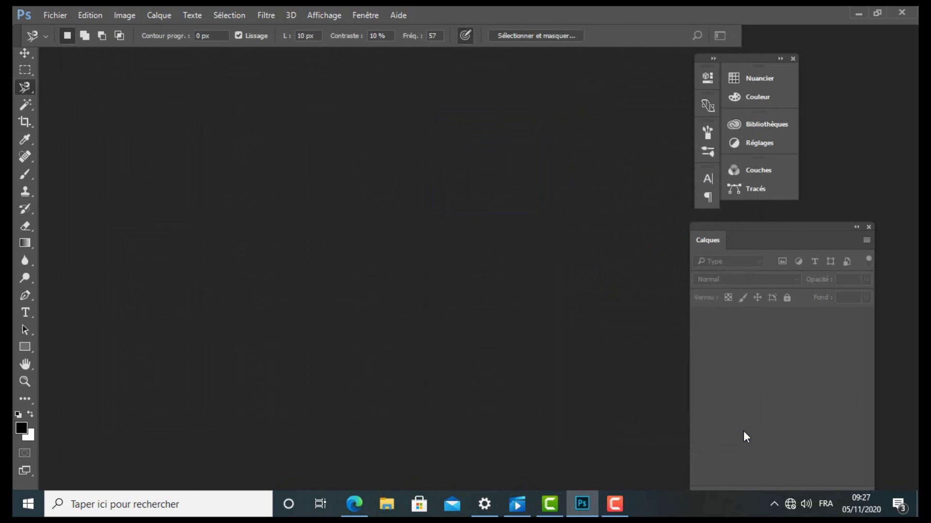
{"action": "left_click", "coordinate": [25, 53]}
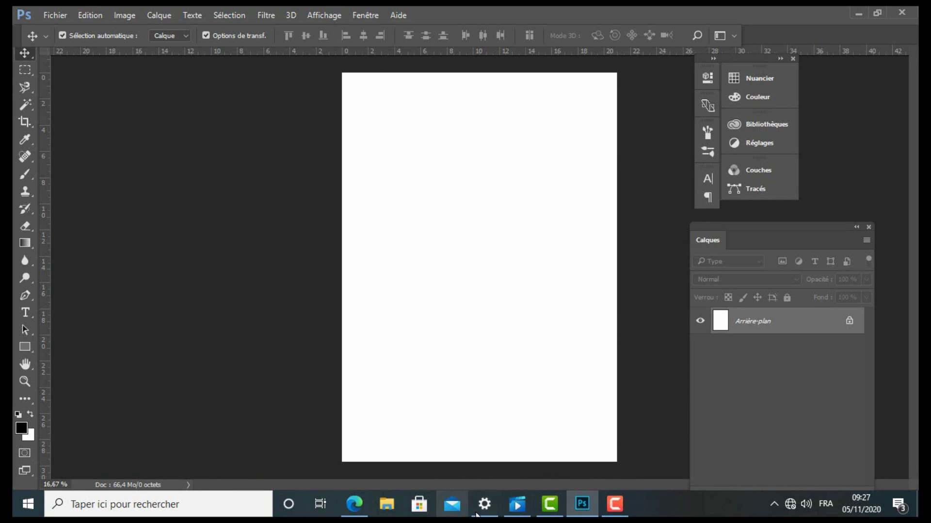
Step: Switch between the BARRE DES MENUS page of the PDF in Edge and Photoshop to review the Fichier and Edition commands
{"action": "left_click", "coordinate": [353, 504]}
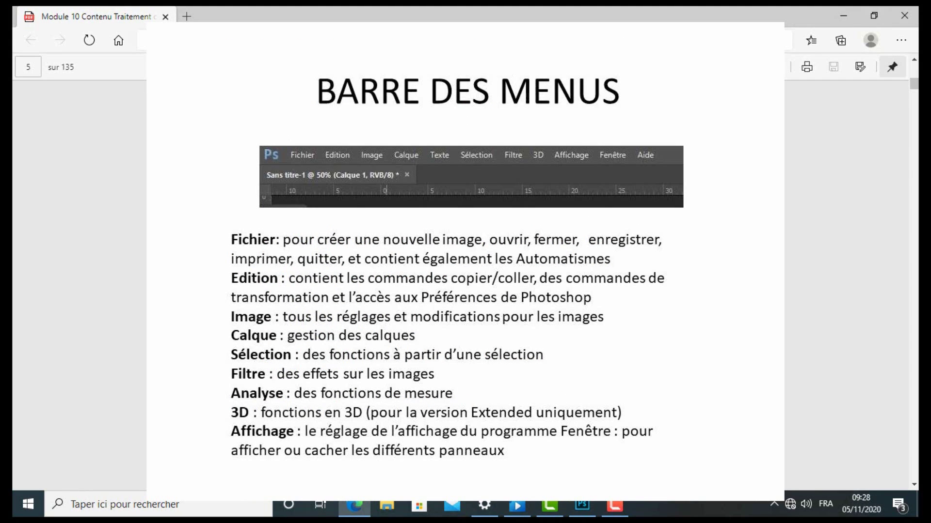
{"action": "left_click", "coordinate": [583, 504]}
{"action": "left_click", "coordinate": [62, 20]}
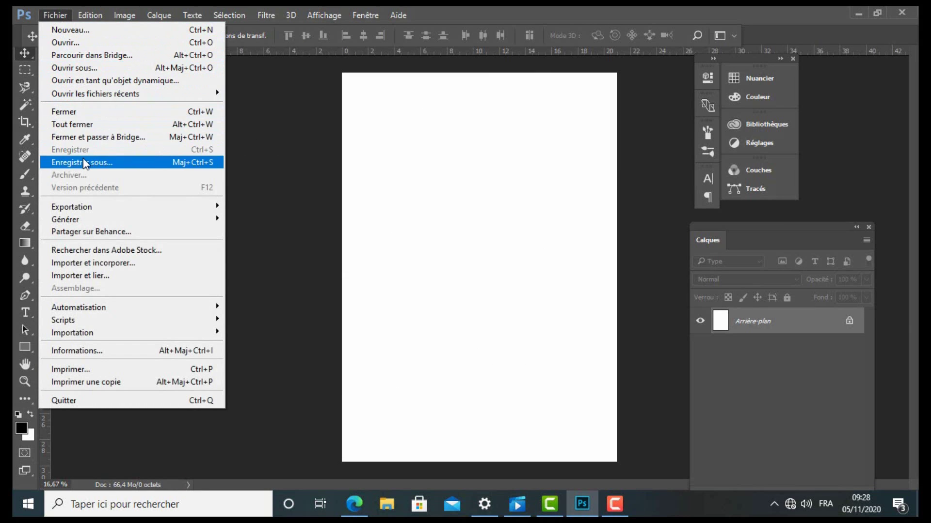
{"action": "left_click", "coordinate": [354, 505]}
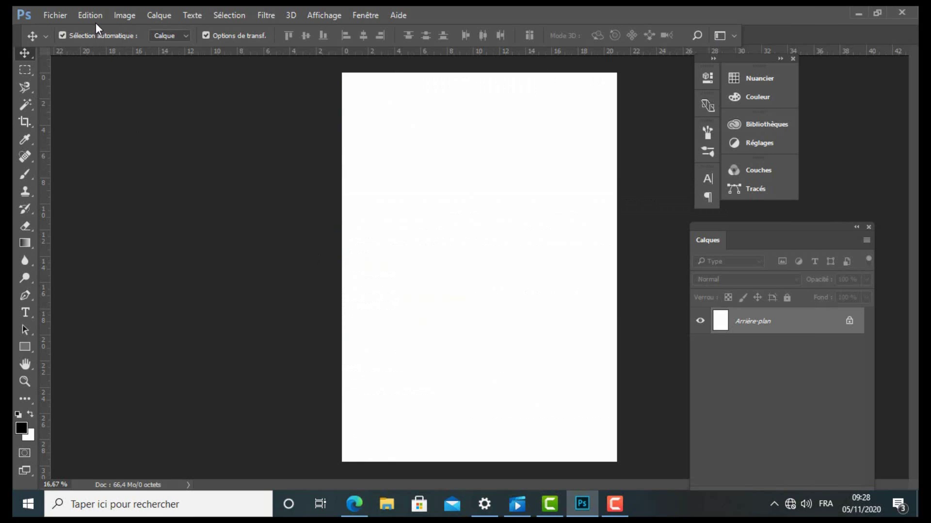
{"action": "left_click", "coordinate": [92, 10]}
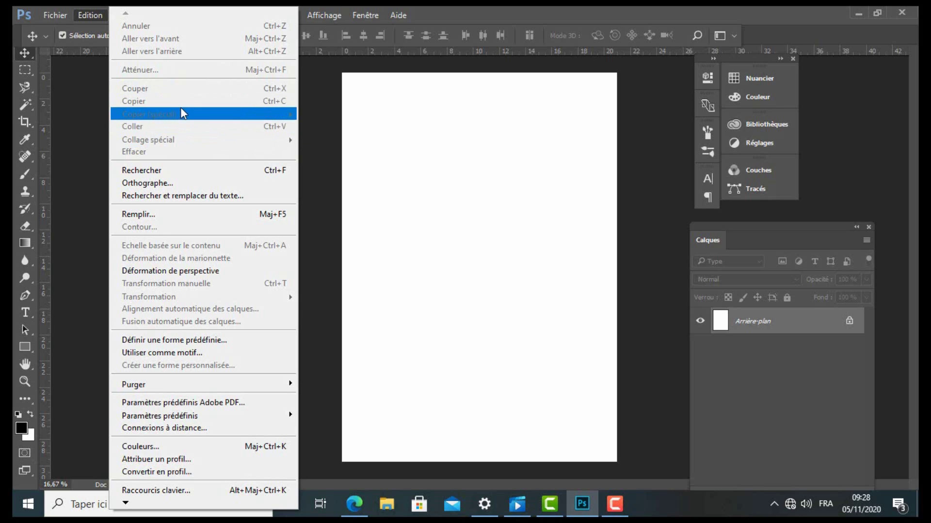
{"action": "left_click", "coordinate": [30, 56]}
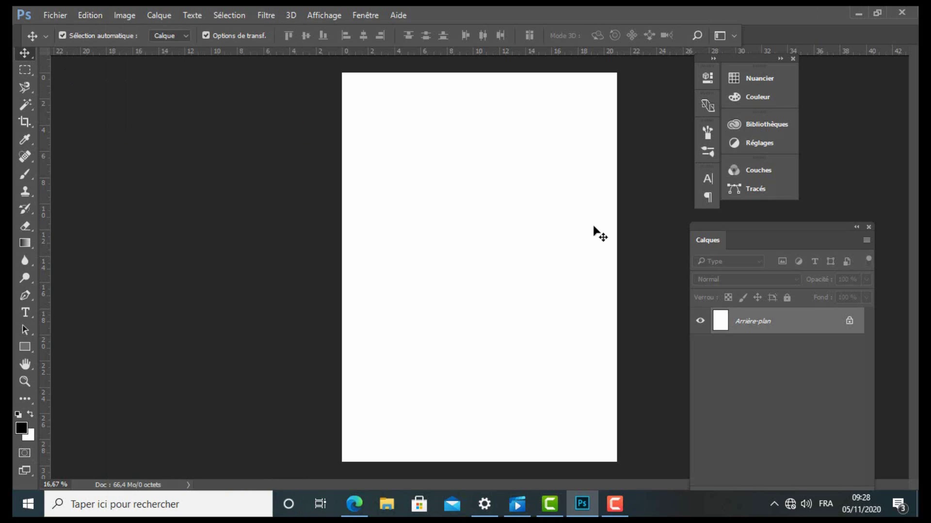
Step: Convert the background into an ordinary layer and draw a rectangular selection about 8 by 5 cm in the upper part of the page
{"action": "double_click", "coordinate": [799, 330]}
{"action": "left_click", "coordinate": [610, 166]}
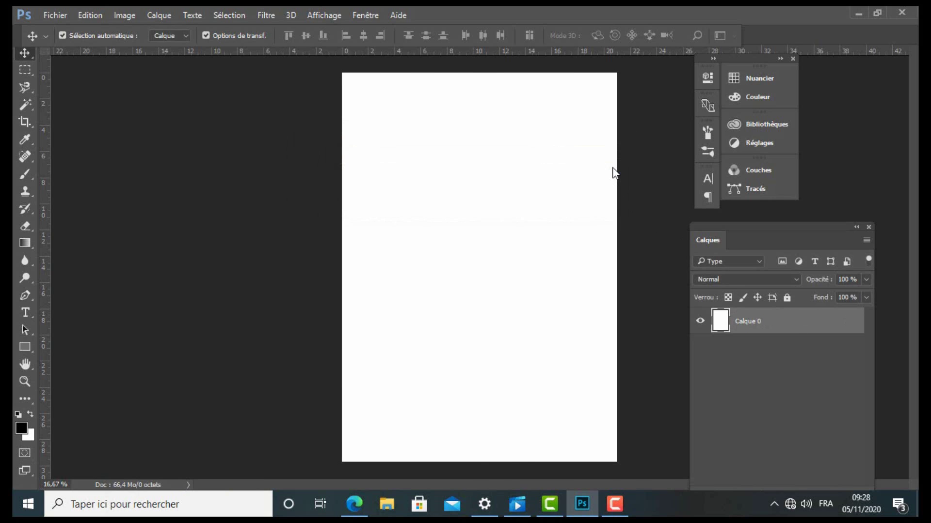
{"action": "left_click", "coordinate": [27, 69]}
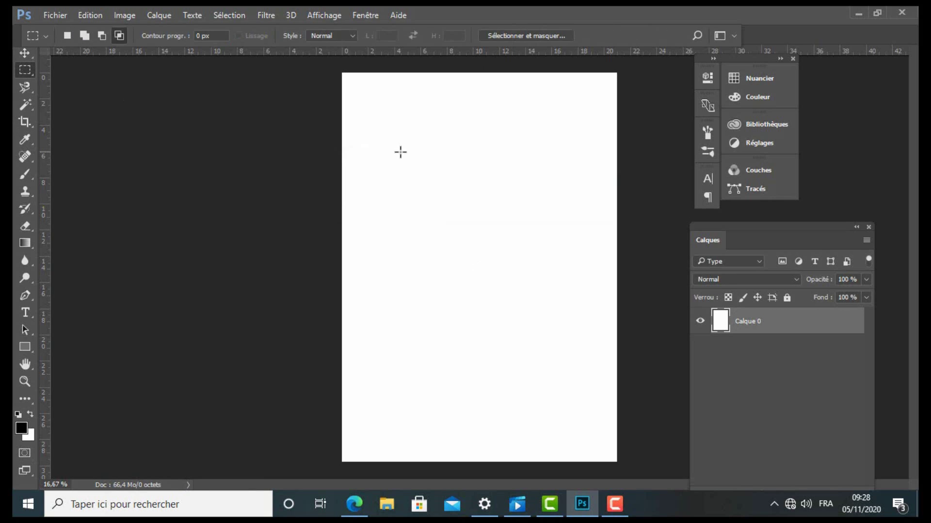
{"action": "left_click_drag", "start_coordinate": [399, 152], "coordinate": [507, 223]}
{"action": "left_click", "coordinate": [25, 52]}
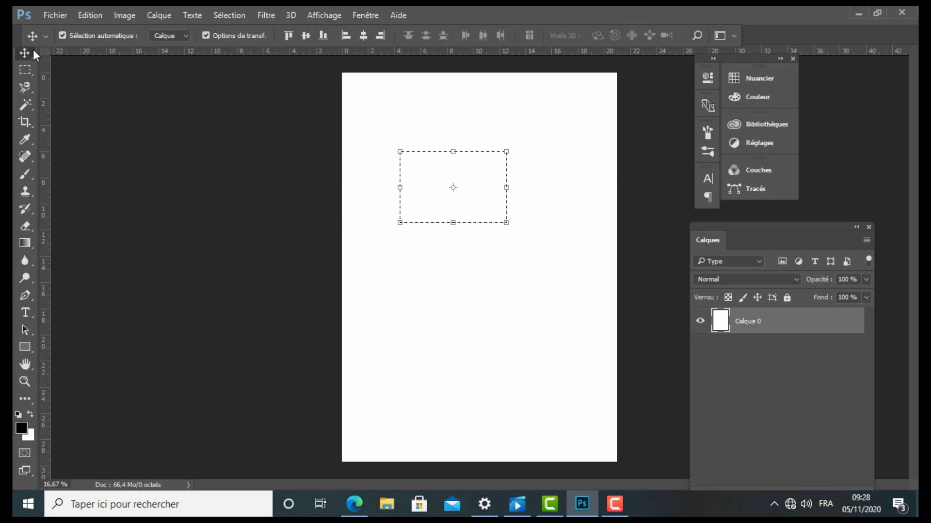
Step: Fill the rectangular selection with 50% gris
{"action": "left_click", "coordinate": [68, 13]}
{"action": "mouse_move", "coordinate": [90, 15]}
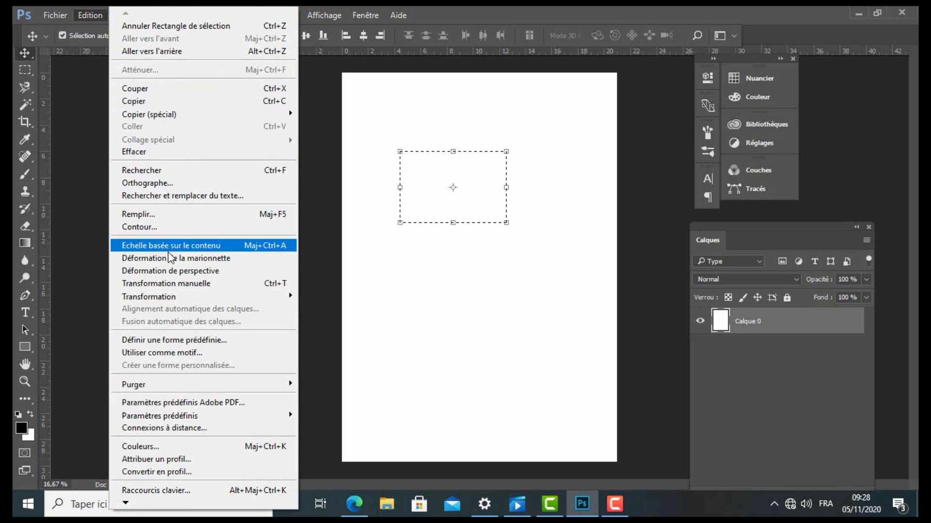
{"action": "left_click", "coordinate": [187, 217]}
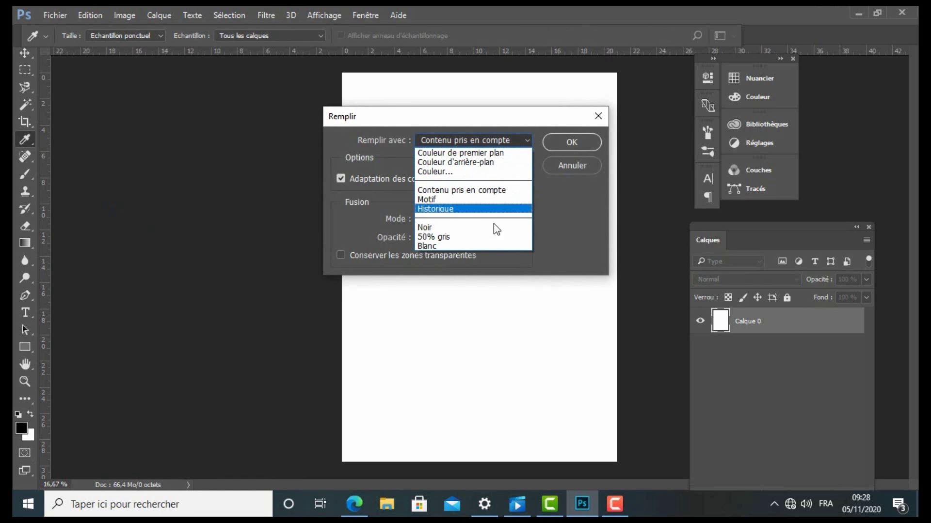
{"action": "left_click", "coordinate": [493, 237]}
{"action": "left_click", "coordinate": [575, 148]}
{"action": "key", "text": "v"}
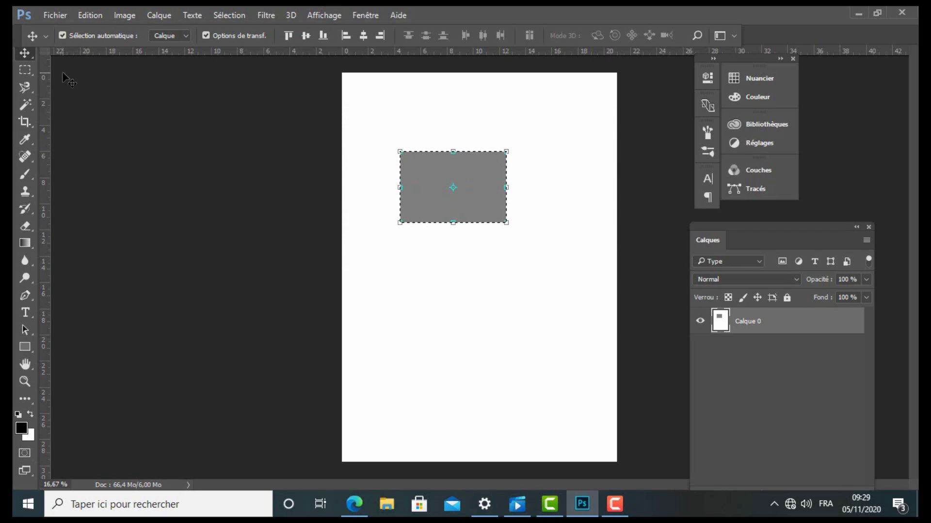
{"action": "key", "text": "ctrl"}
{"action": "key", "text": "ctrl+d"}
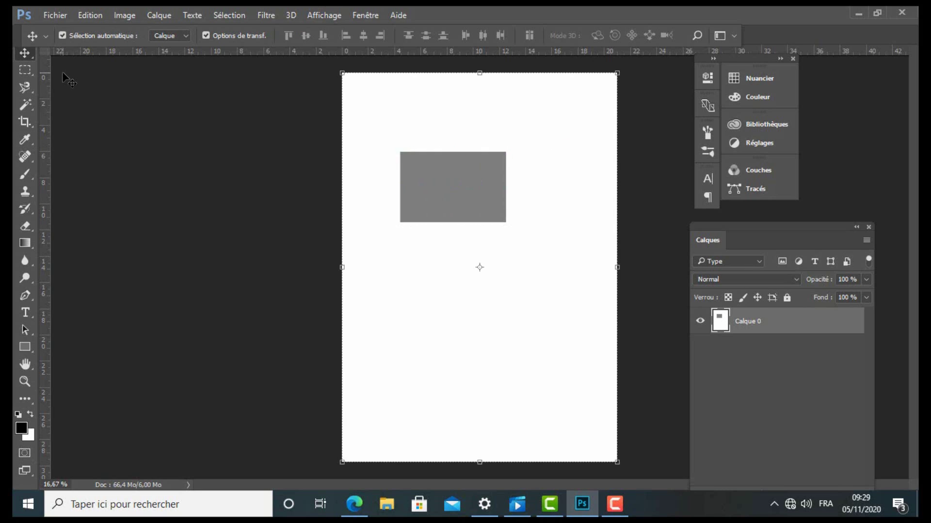
{"action": "key", "text": "ctrl+z"}
Step: Copy and paste the grey rectangle, move the copy about 3.3 cm left and 7.5 cm down, and select the original layer
{"action": "left_click", "coordinate": [90, 15]}
{"action": "left_click", "coordinate": [136, 101]}
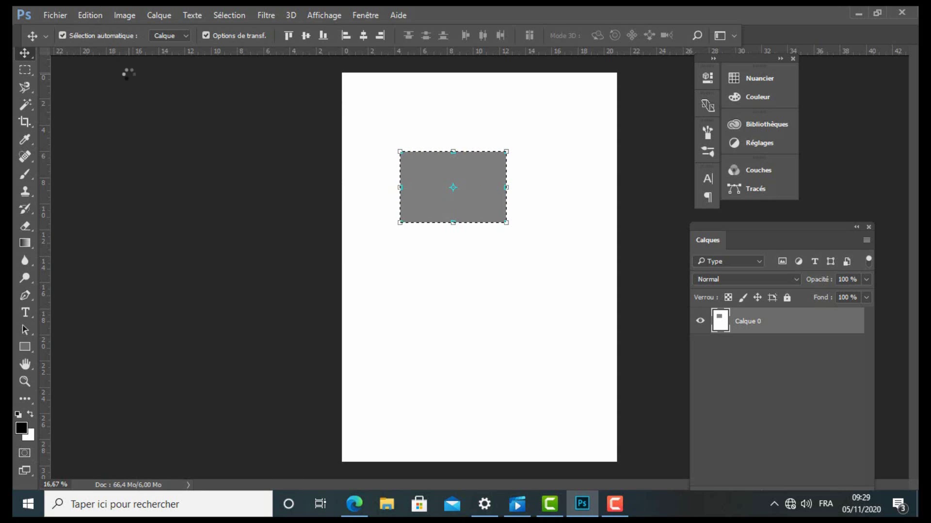
{"action": "left_click", "coordinate": [92, 16]}
{"action": "left_click", "coordinate": [140, 128]}
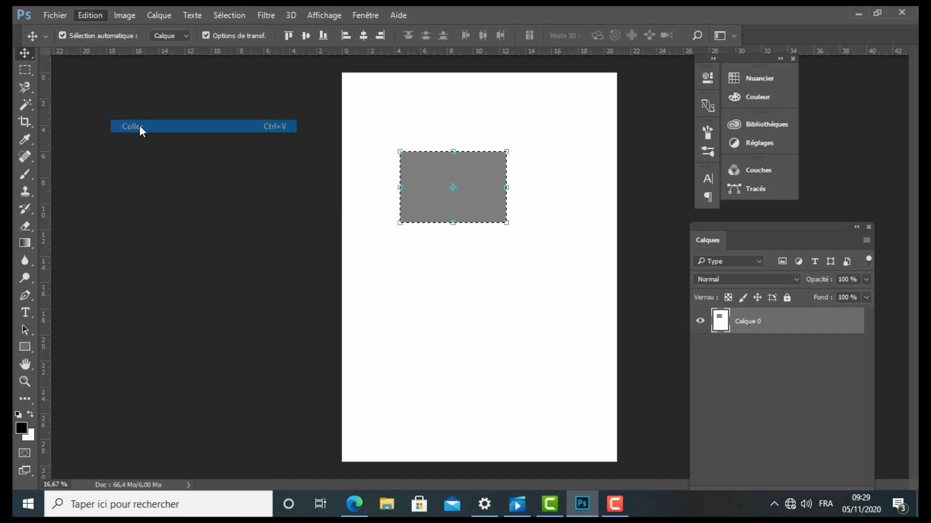
{"action": "left_click_drag", "start_coordinate": [481, 208], "coordinate": [434, 305]}
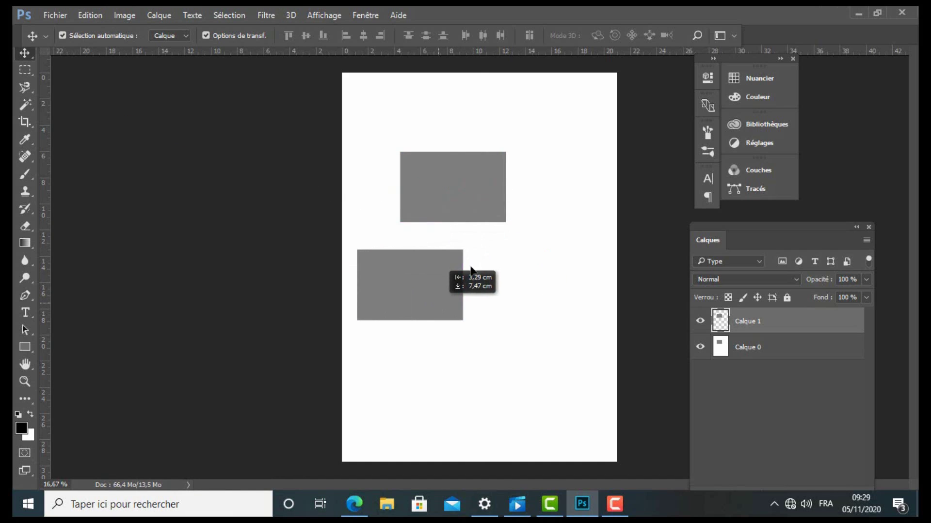
{"action": "left_click", "coordinate": [469, 219]}
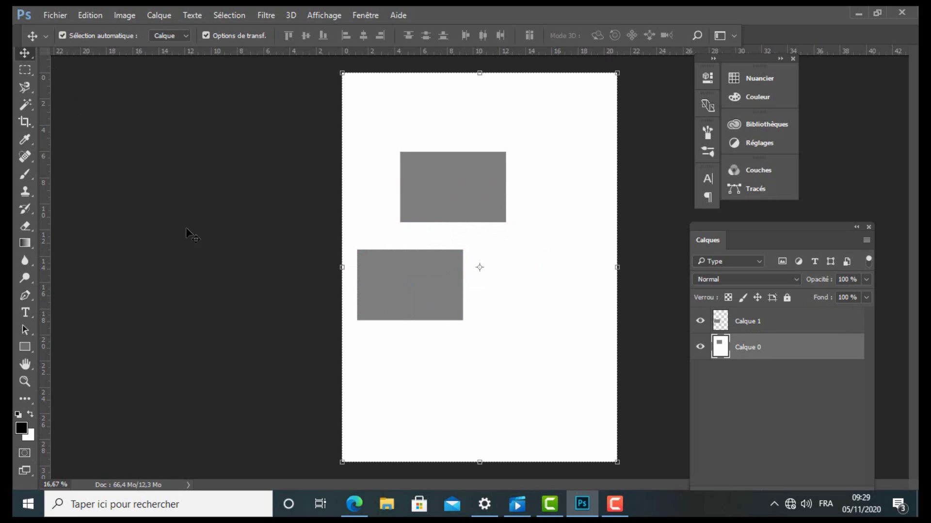
Step: Check the BARRE DES MENUS page of the PDF in Edge, and return to Photoshop to review the Image commands and colour modes
{"action": "left_click", "coordinate": [354, 504]}
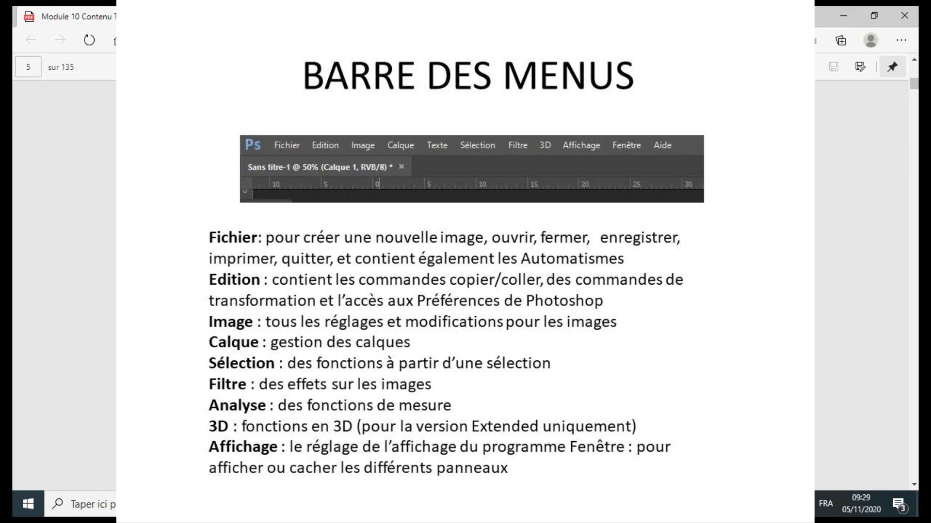
{"action": "left_click", "coordinate": [582, 504]}
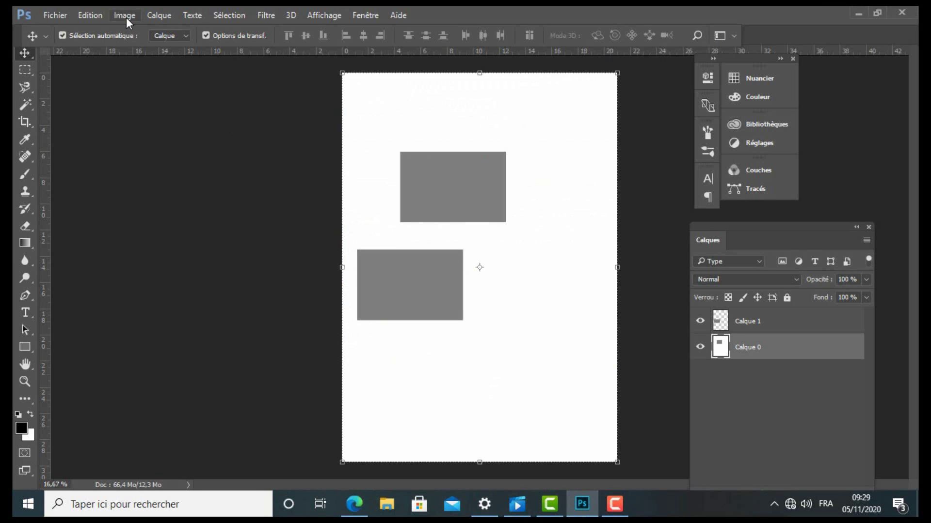
{"action": "left_click", "coordinate": [125, 16]}
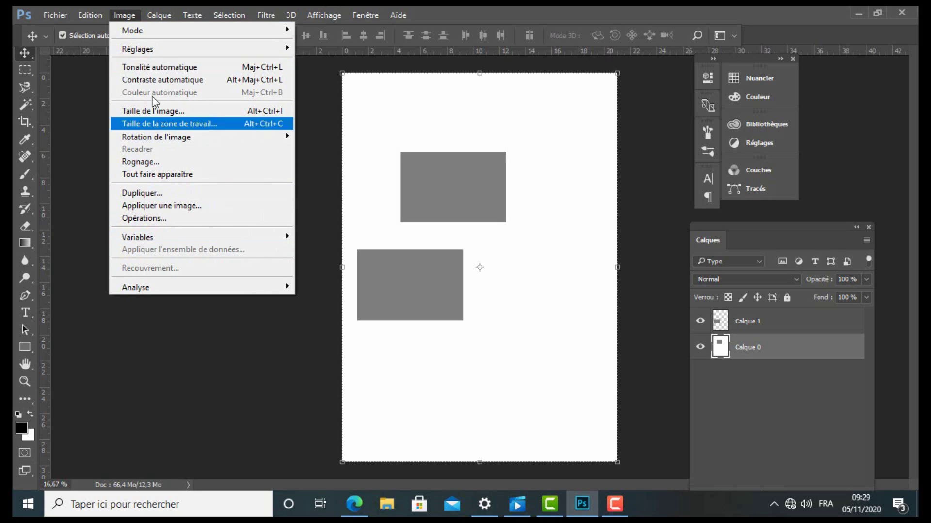
{"action": "mouse_move", "coordinate": [142, 40]}
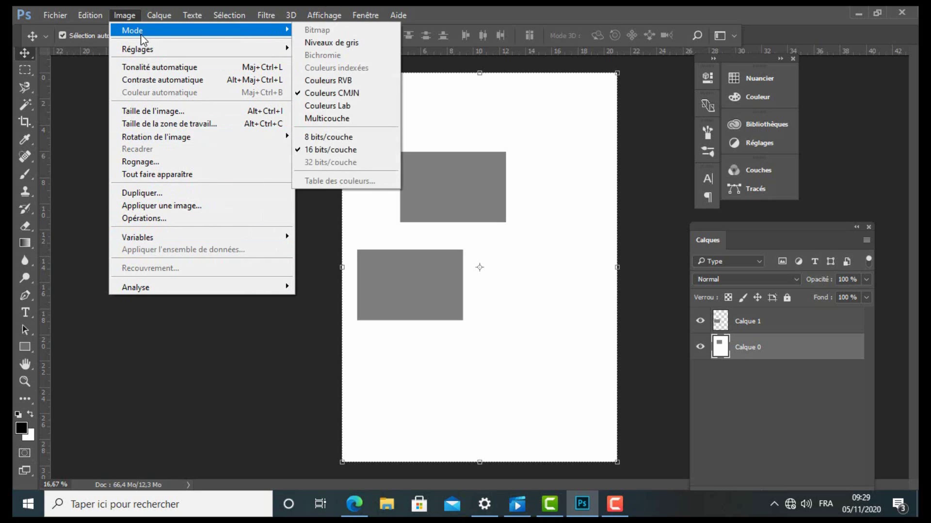
{"action": "left_click", "coordinate": [338, 93]}
{"action": "left_click", "coordinate": [125, 15]}
{"action": "mouse_move", "coordinate": [131, 49]}
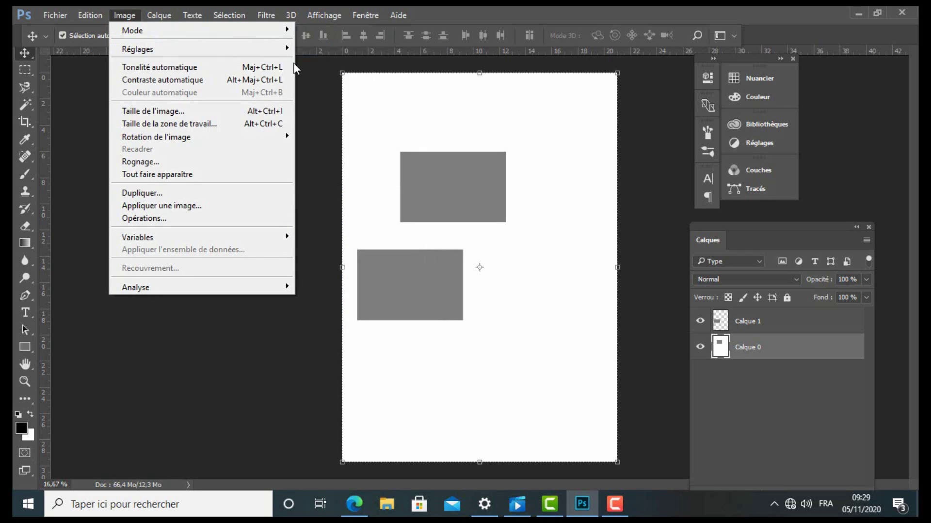
{"action": "left_click", "coordinate": [121, 19]}
Step: Open MINIATURE.JPG from the Atelier_3 folder on the Bureau and bring it to the front
{"action": "left_click", "coordinate": [55, 15]}
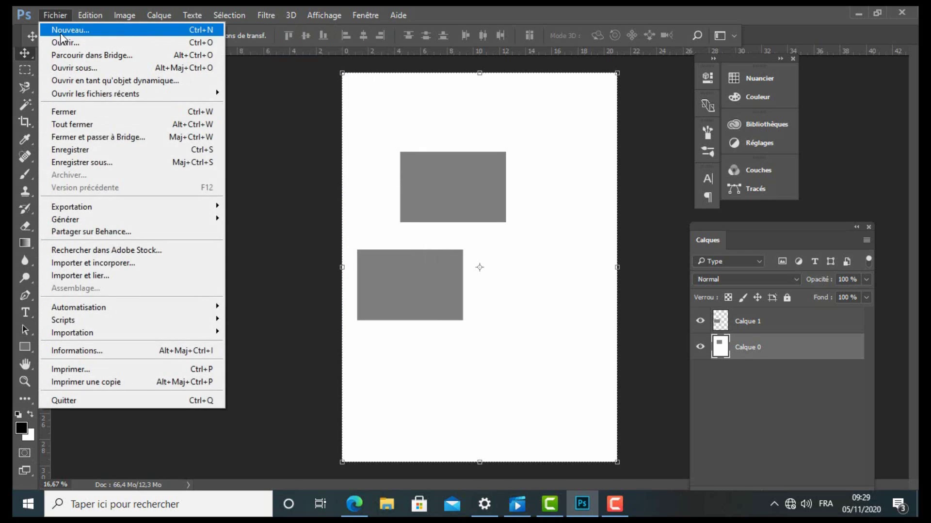
{"action": "key", "text": "Escape"}
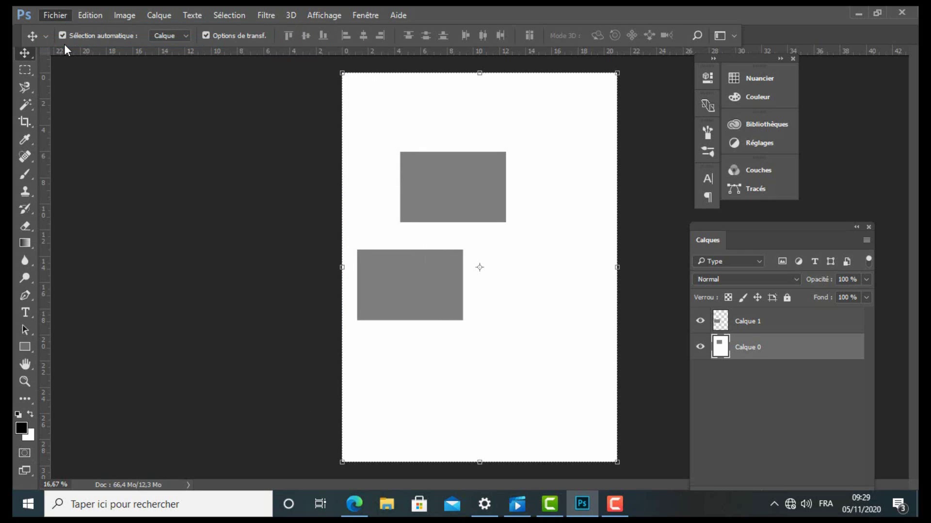
{"action": "key", "text": "ctrl+o"}
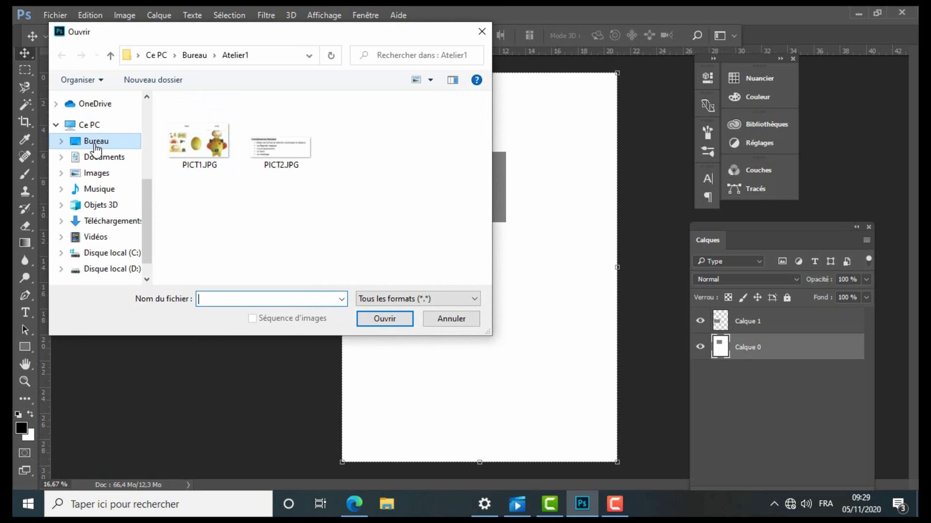
{"action": "left_click", "coordinate": [95, 144]}
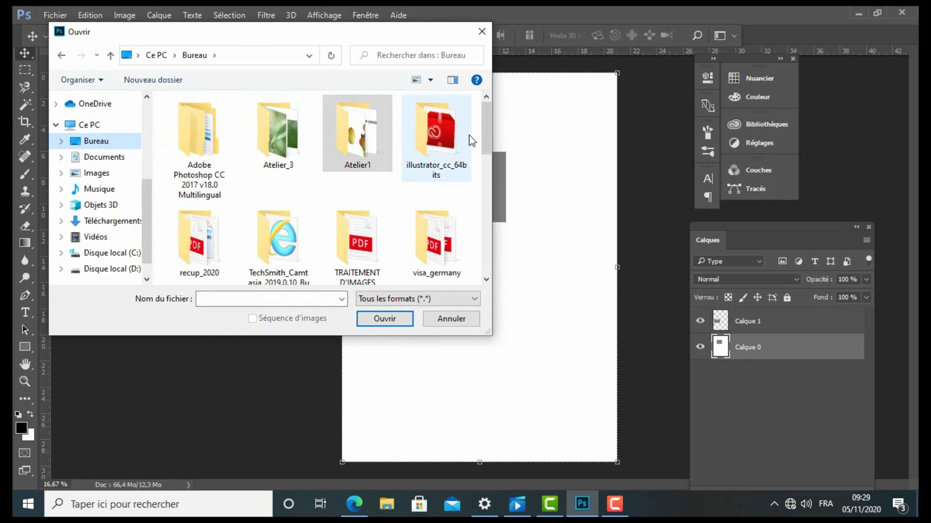
{"action": "double_click", "coordinate": [297, 144]}
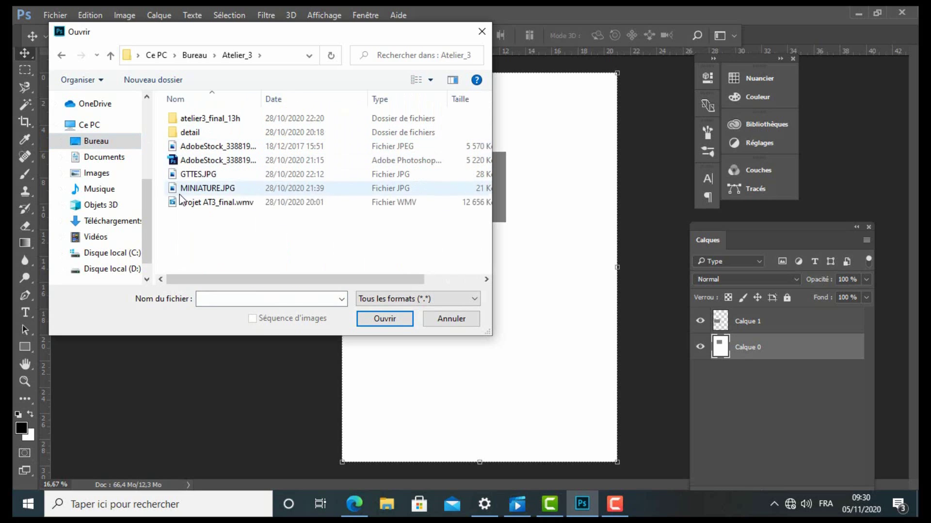
{"action": "left_click", "coordinate": [177, 189]}
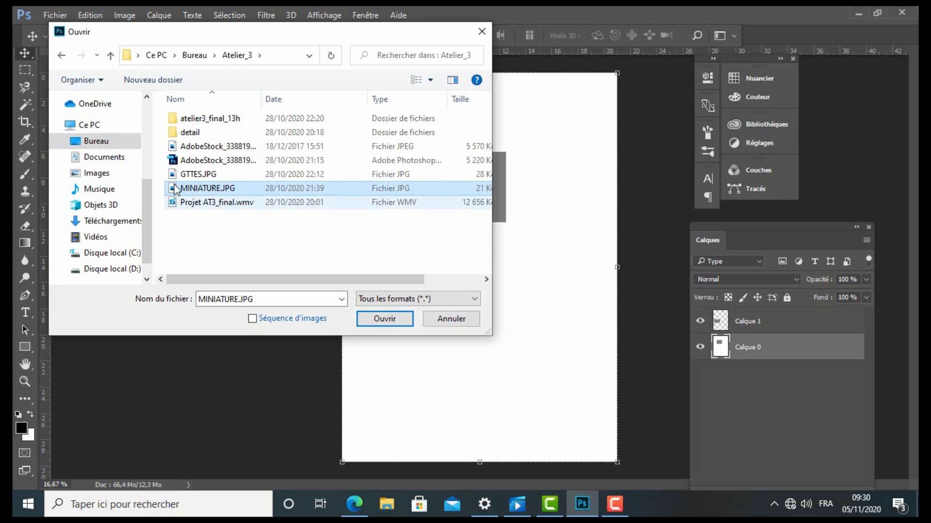
{"action": "left_click", "coordinate": [402, 323]}
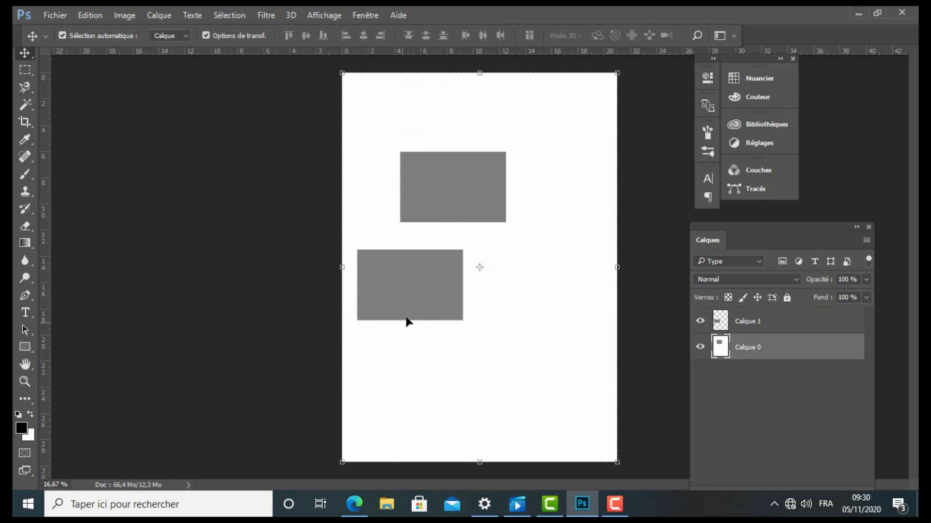
{"action": "key", "text": "ctrl+Tab"}
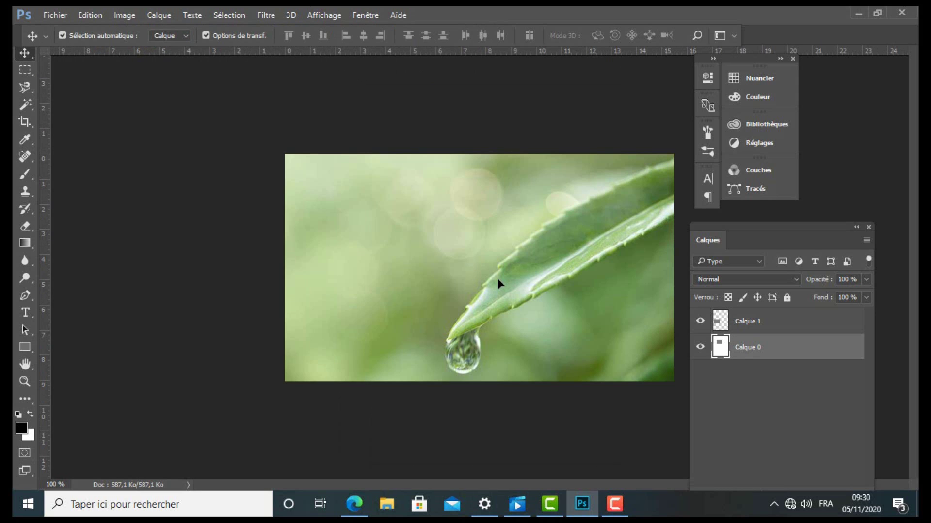
Step: Convert the leaf image to Niveaux de gris, discarding its colour information, and move the floating Nuancier and Couleur panel group farther from the image
{"action": "left_click", "coordinate": [127, 16]}
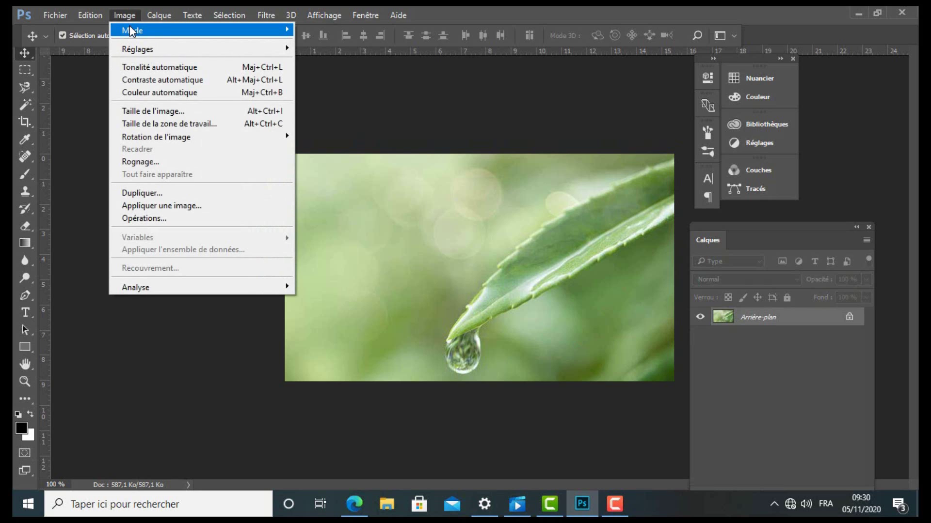
{"action": "mouse_move", "coordinate": [129, 28]}
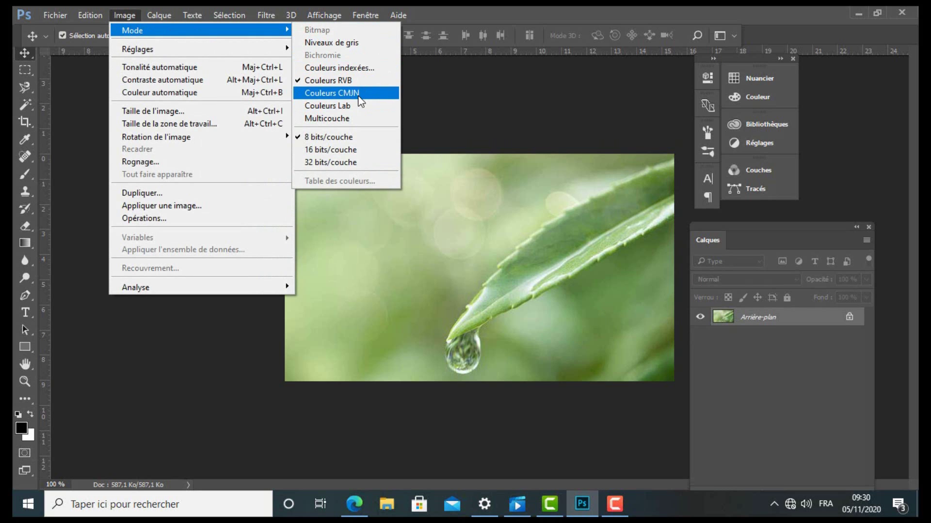
{"action": "left_click", "coordinate": [362, 43]}
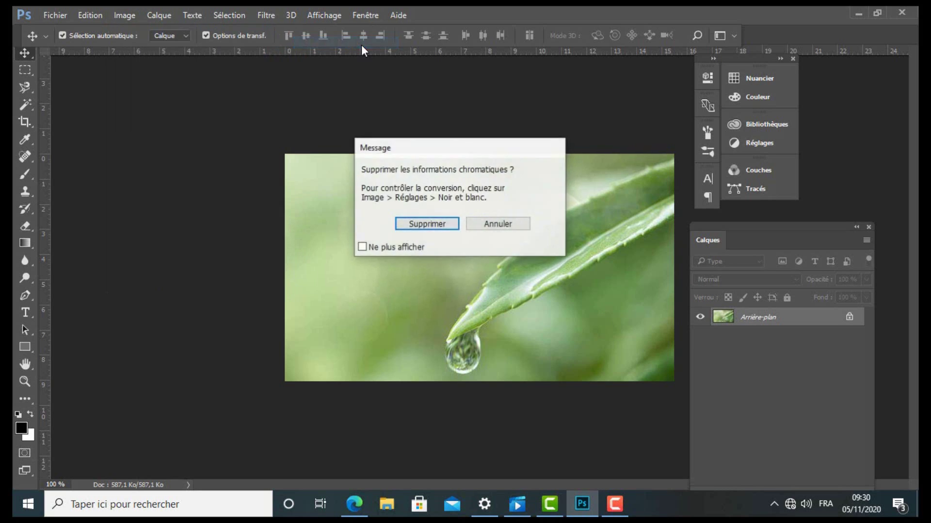
{"action": "left_click", "coordinate": [452, 226]}
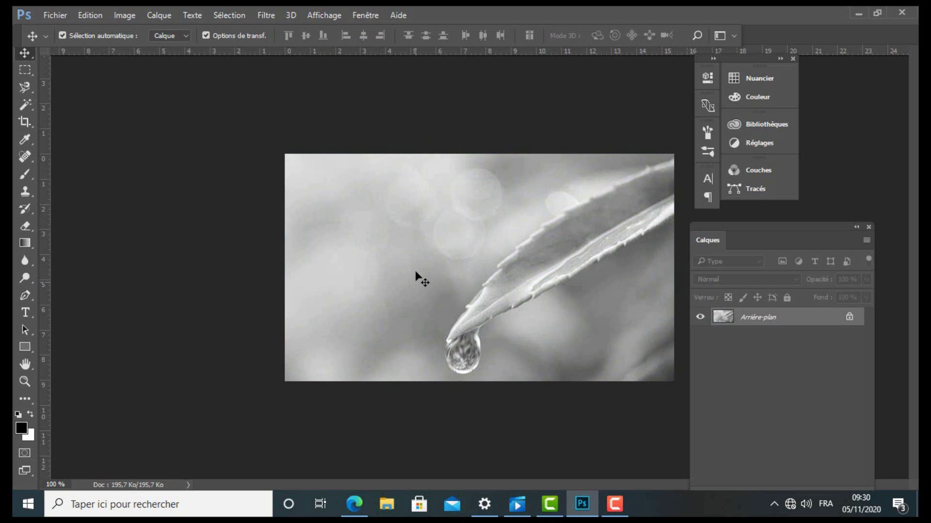
{"action": "left_click_drag", "start_coordinate": [737, 58], "coordinate": [792, 71]}
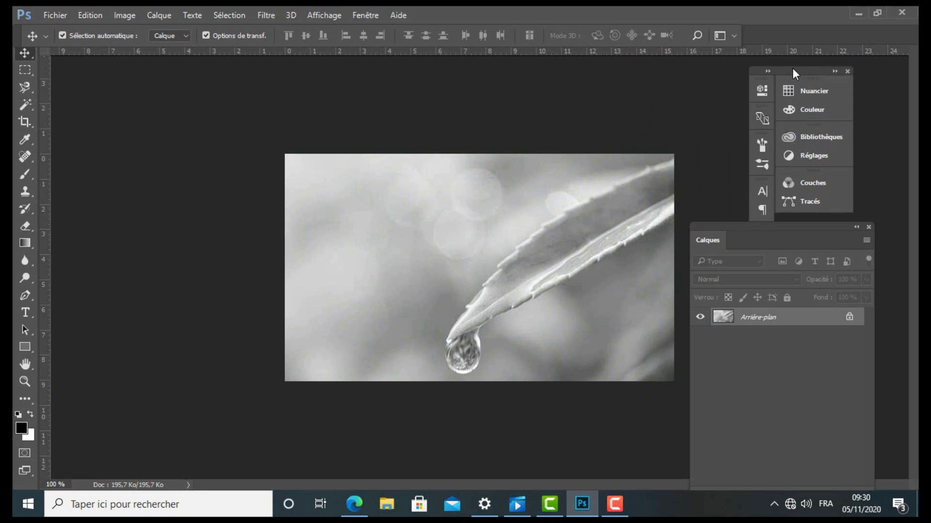